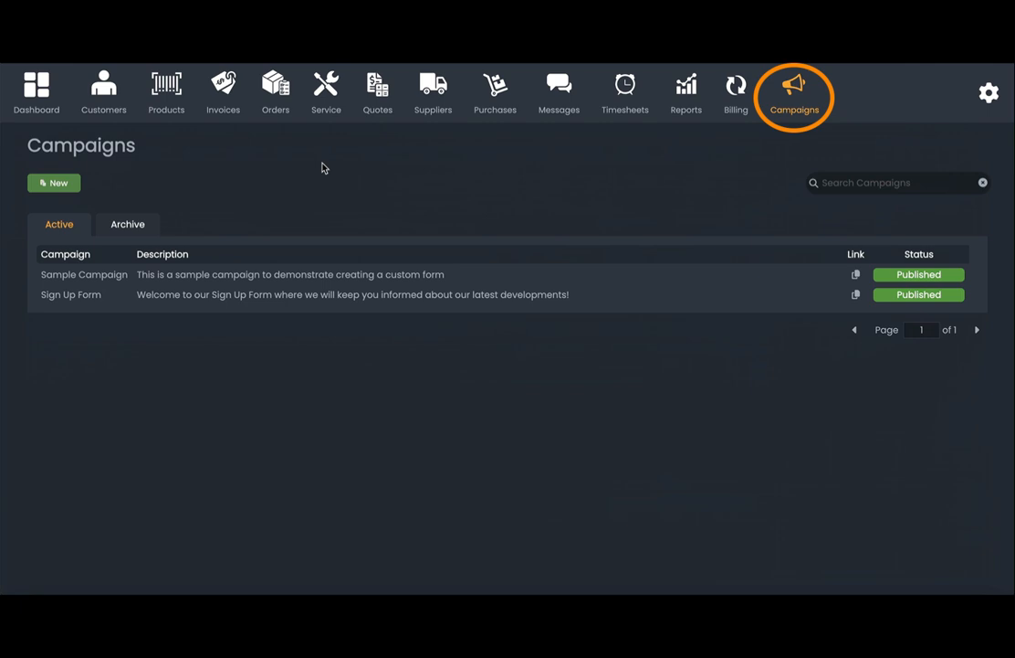
# Create a new draft campaign named 'Open Mic Night'.
pyautogui.click(70, 182)
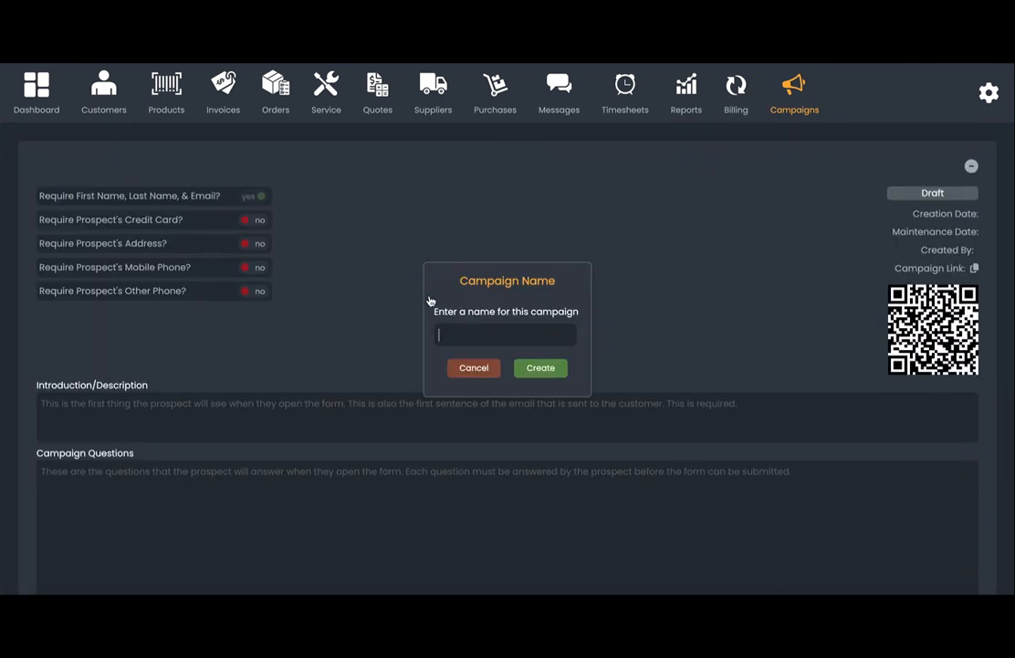
pyautogui.write('Open Mic Night')
pyautogui.click(541, 367)
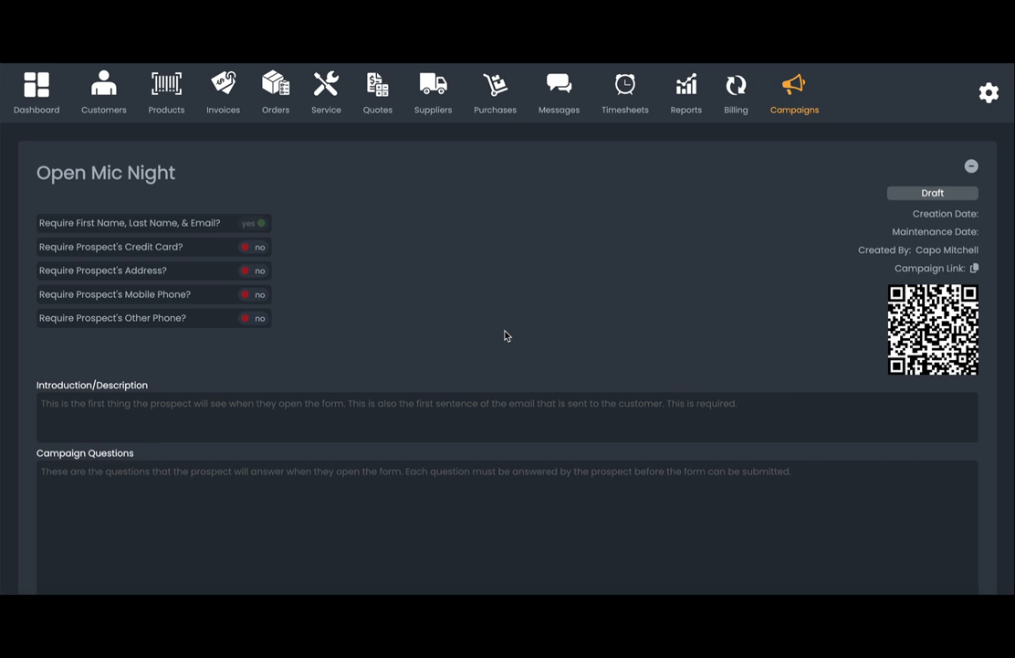
# Set the Open Mic Night introduction to "Here's our open mic sign up sheet!".
pyautogui.scroll(-3, 424, 270)
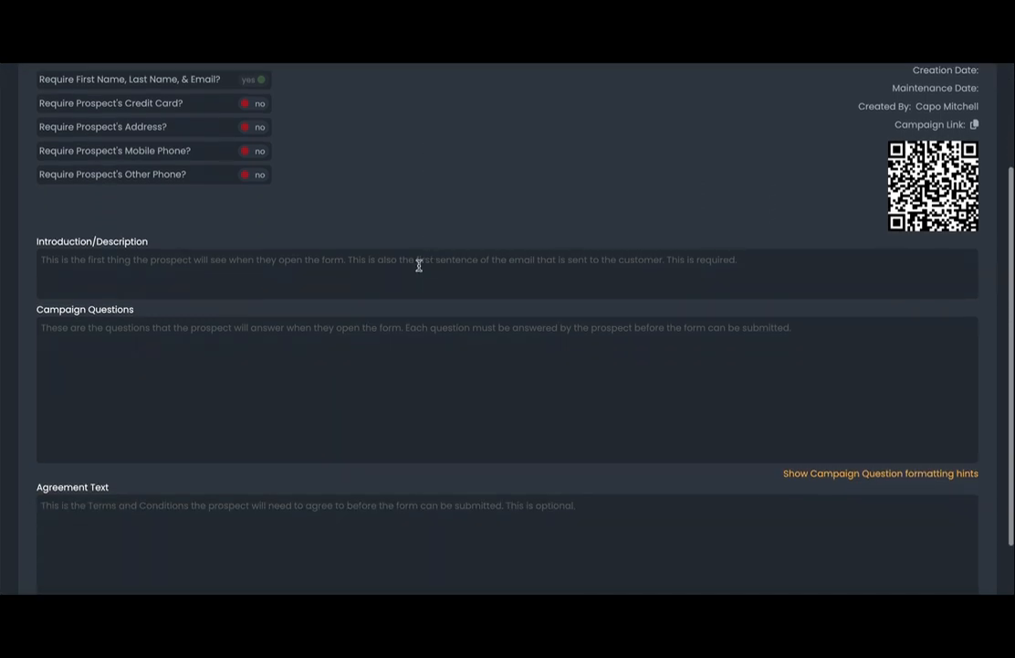
pyautogui.click(419, 265)
pyautogui.write("Here's our ")
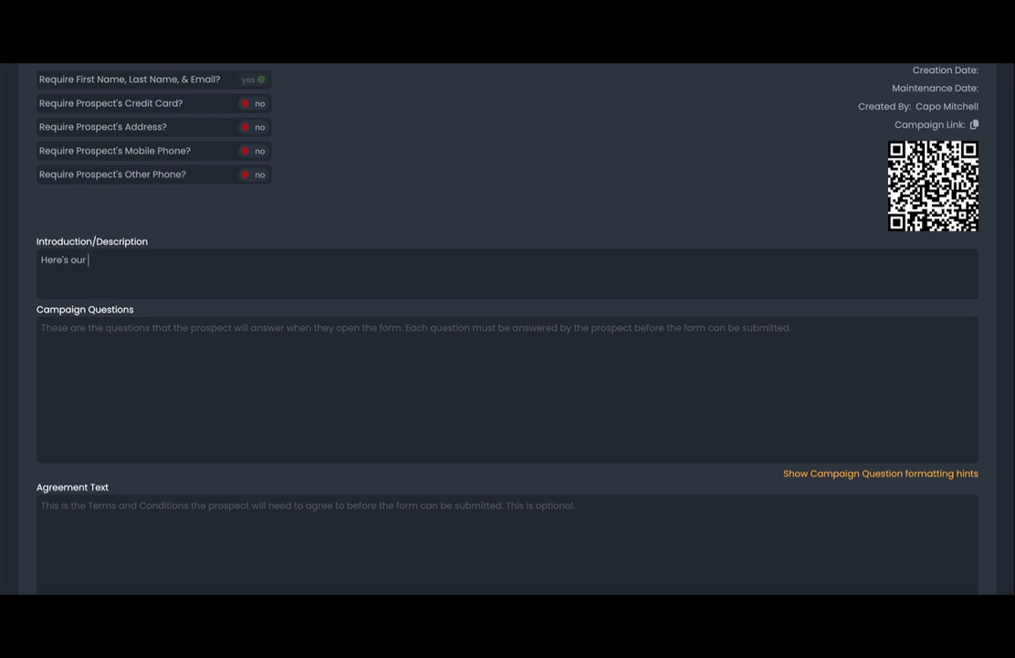
pyautogui.write('open mic sign up sheet!')
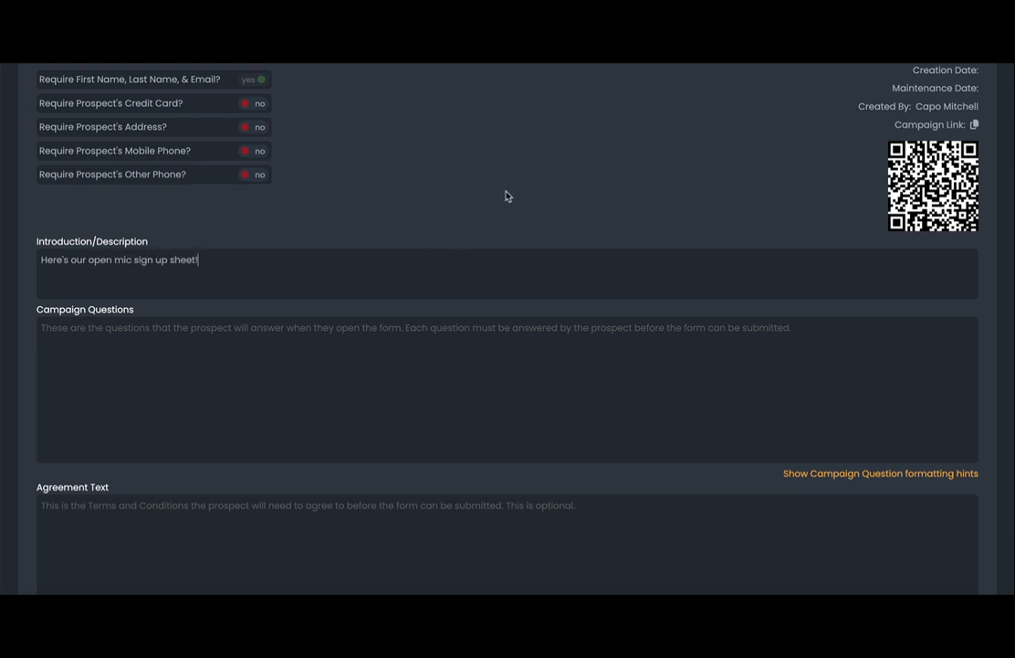
pyautogui.scroll(-1, 507, 195)
pyautogui.scroll(3, 506, 193)
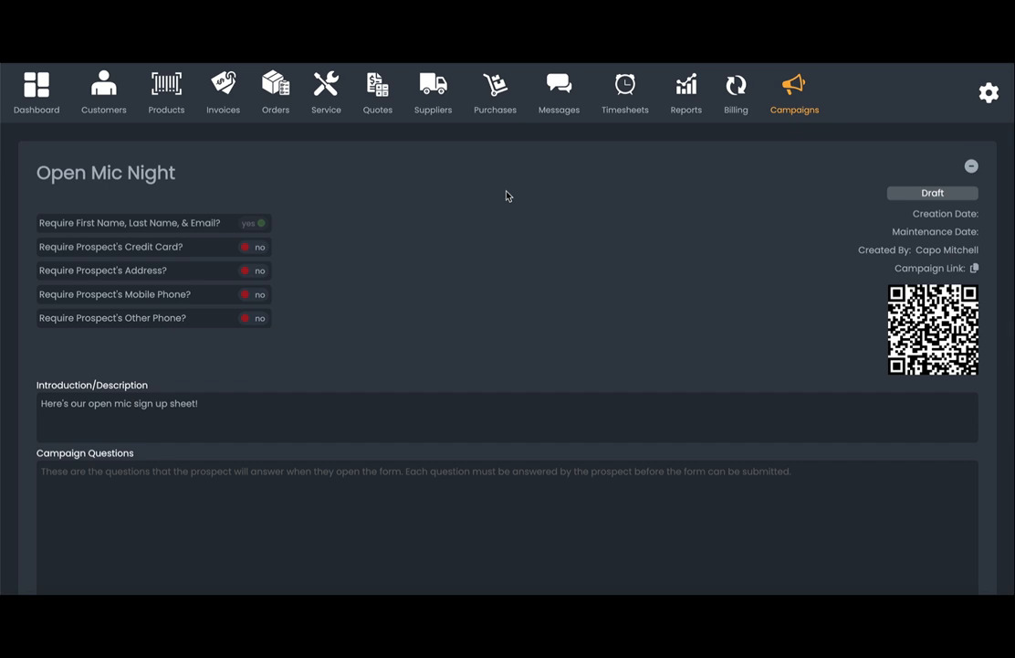
pyautogui.scroll(-3, 303, 550)
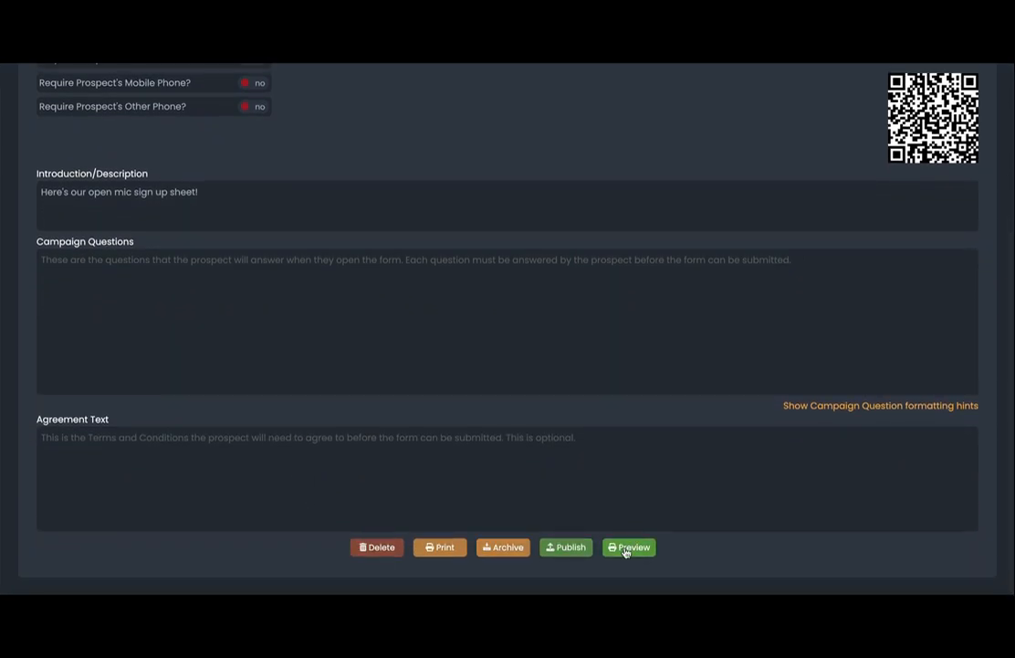
pyautogui.click(629, 547)
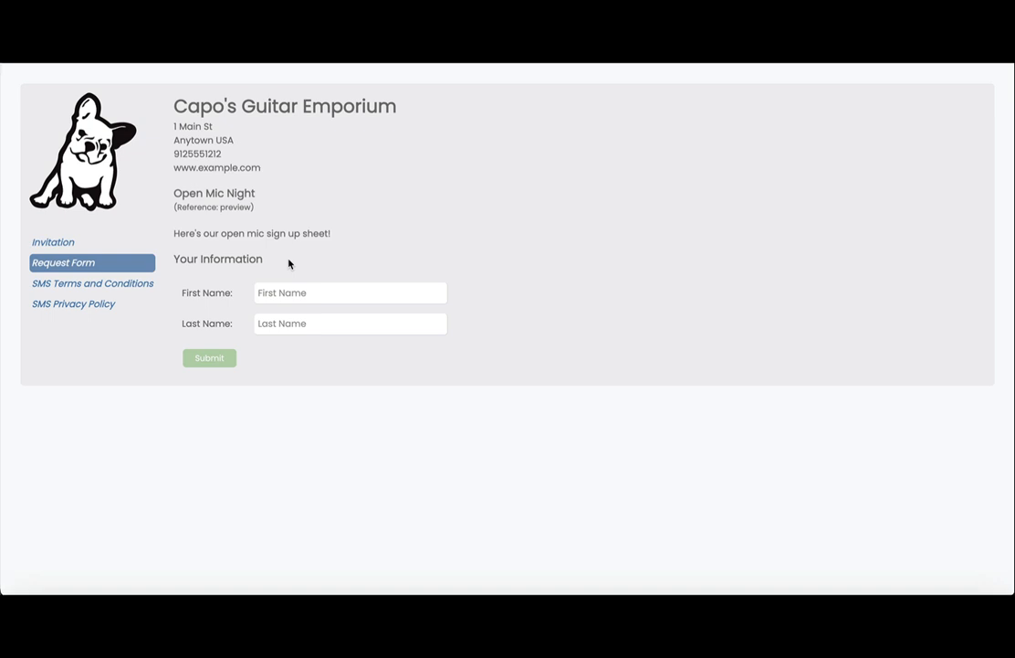
pyautogui.press('super+shift+3')
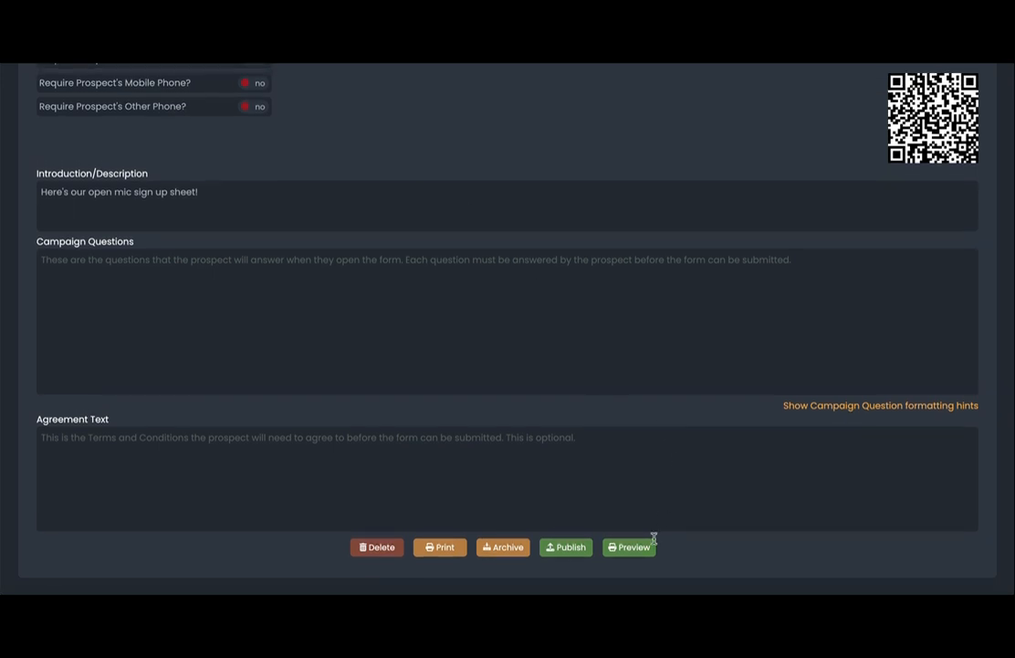
# Publish the Open Mic Night campaign and download its QR code image.
pyautogui.click(563, 547)
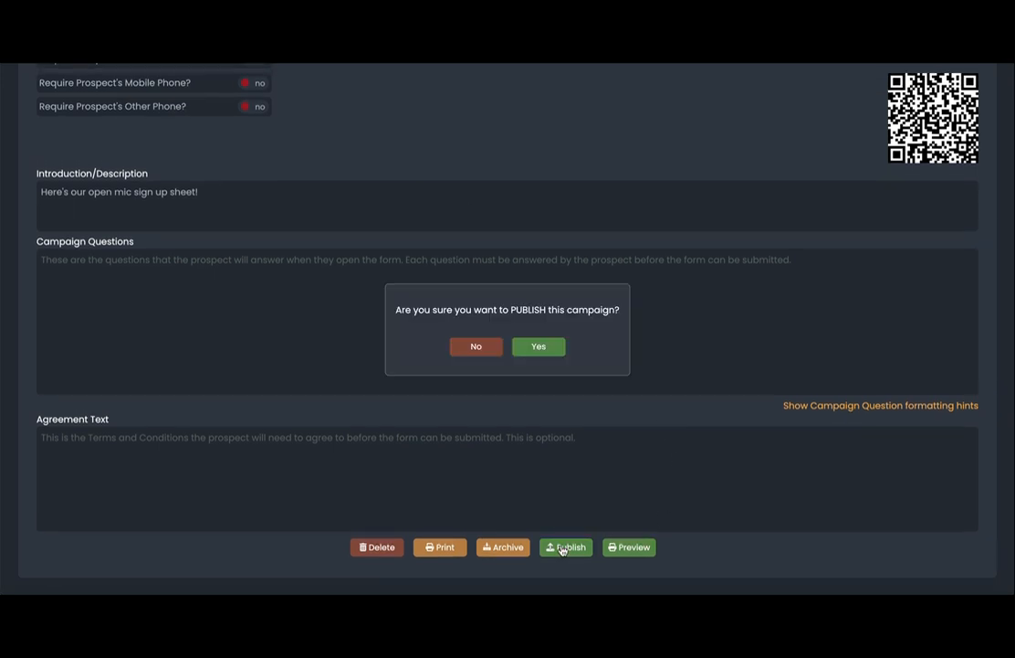
pyautogui.click(544, 347)
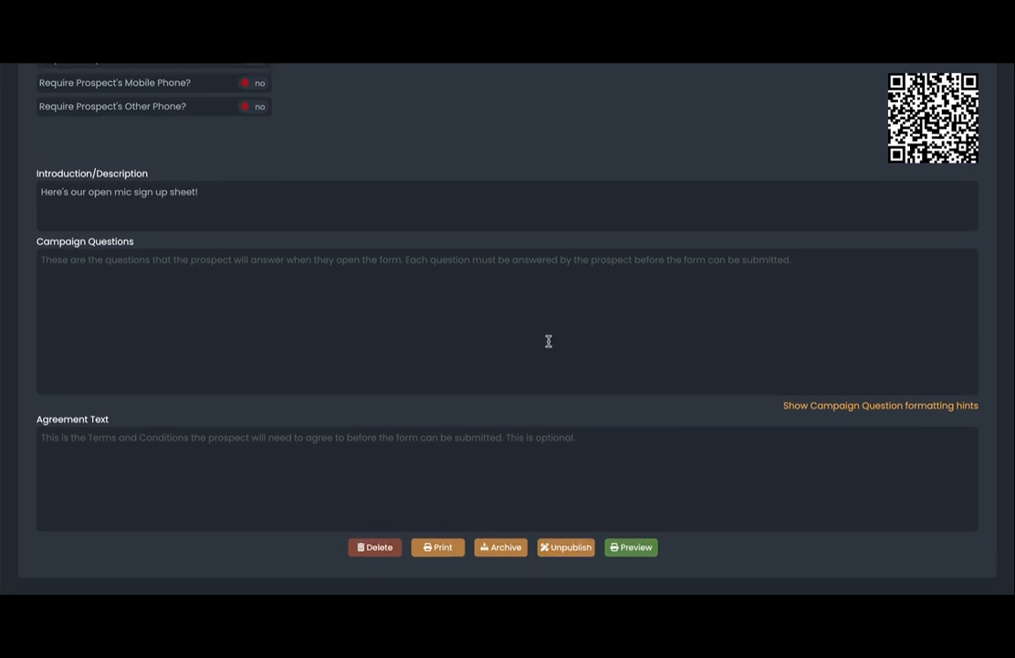
pyautogui.scroll(2, 549, 340)
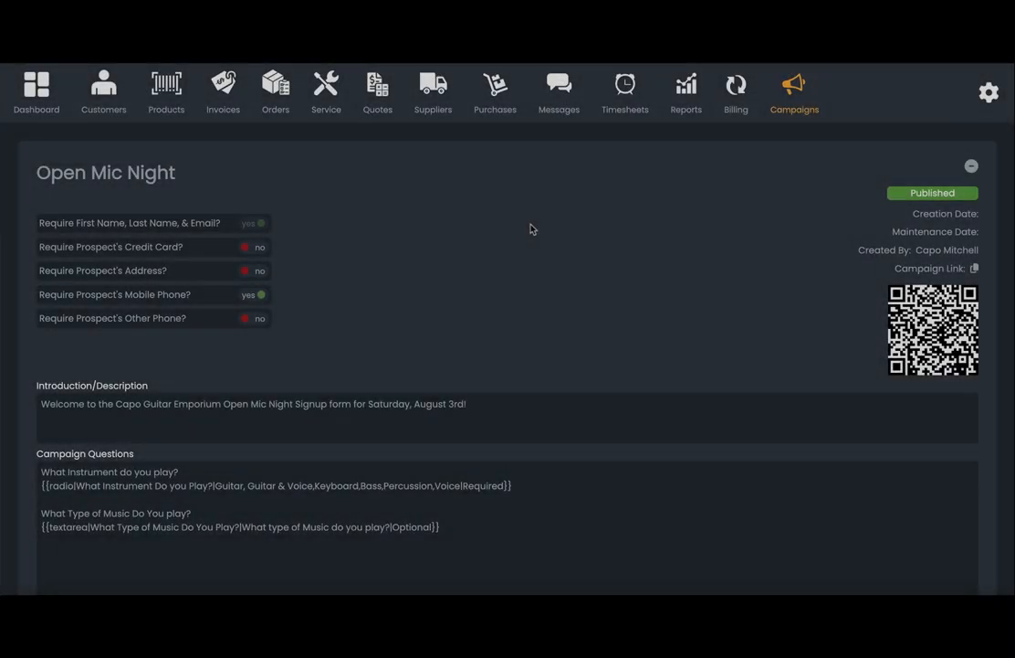
pyautogui.click(943, 326)
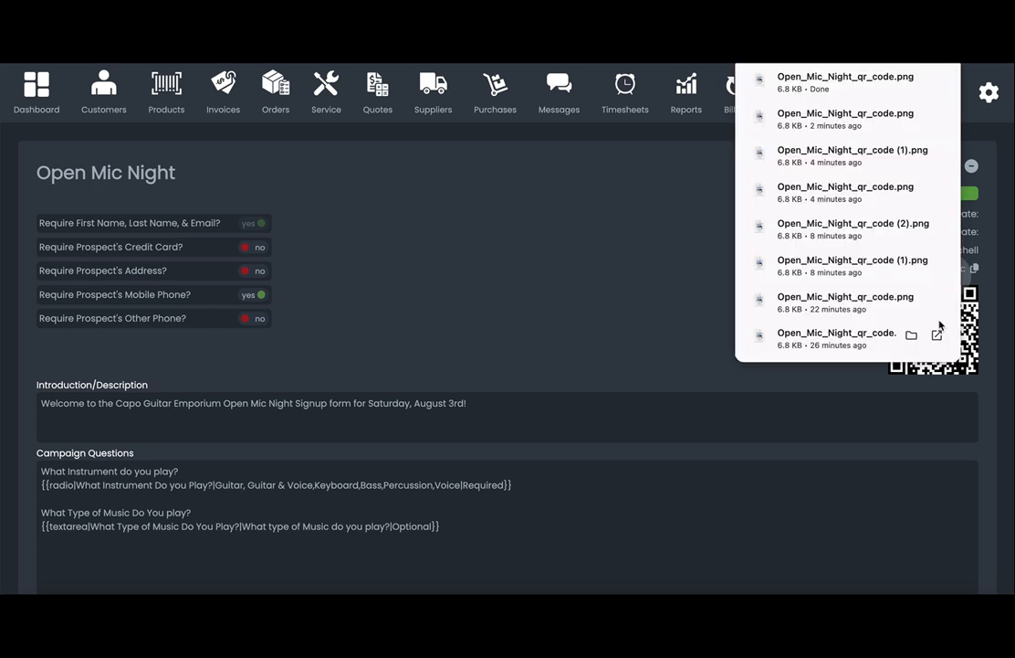
pyautogui.click(702, 284)
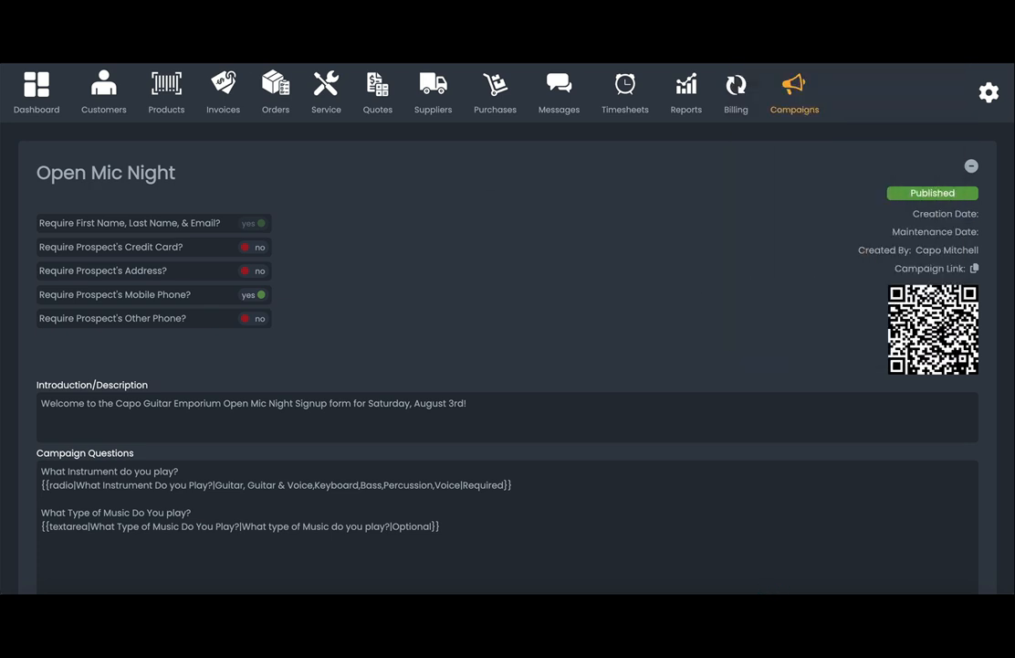
pyautogui.click(25, 44)
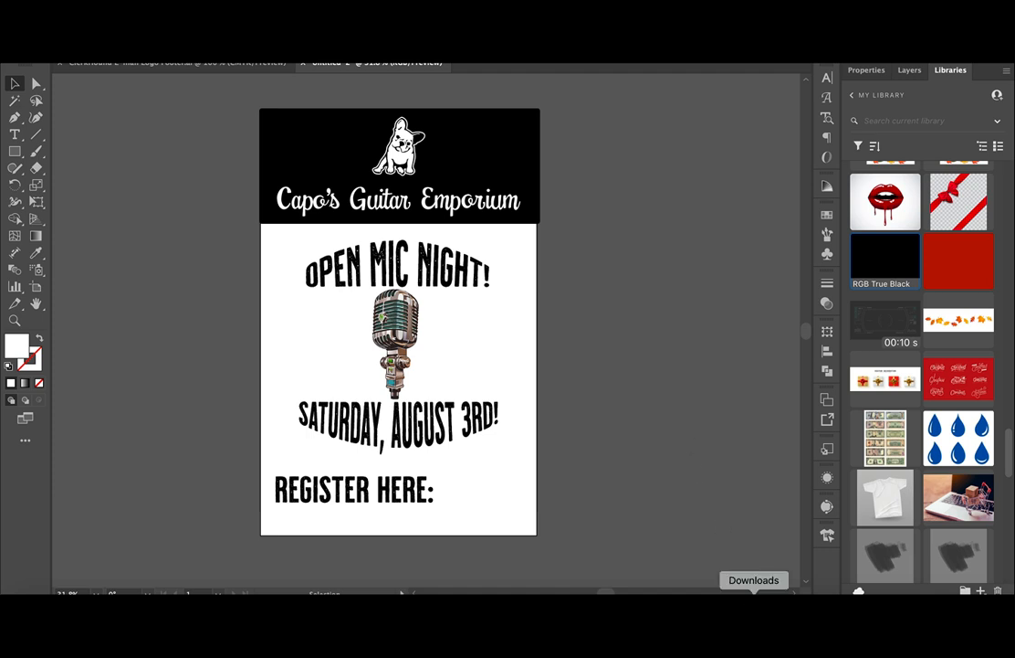
# Place Open_Mic_Night_qr_code.png beside 'REGISTER HERE:' and scale it into the bottom-right corner.
pyautogui.click(753, 590)
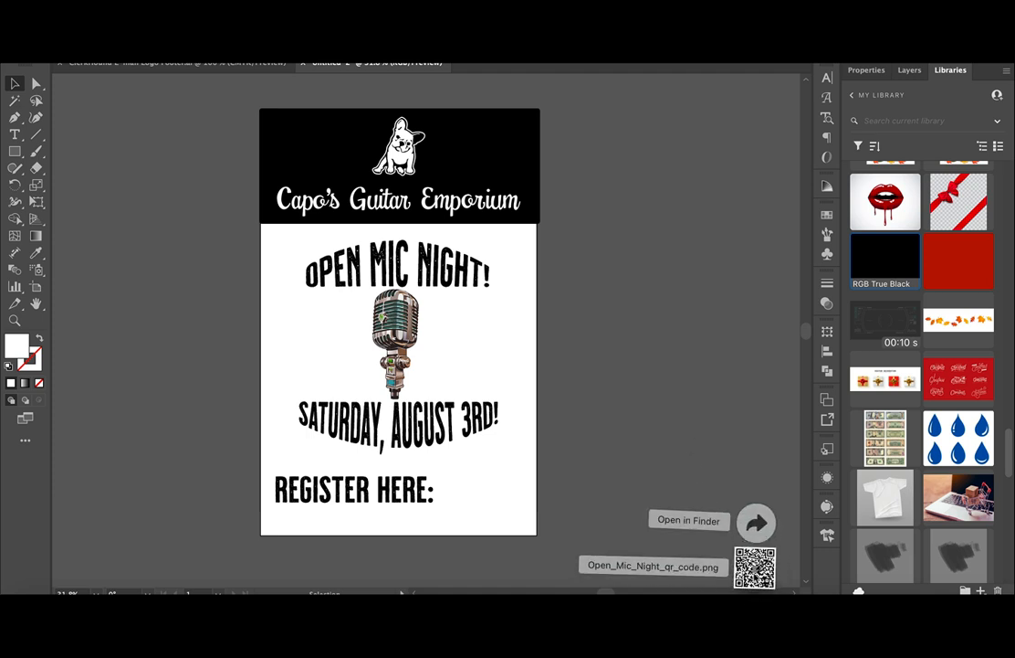
pyautogui.moveTo(753, 566); pyautogui.dragTo(493, 491)
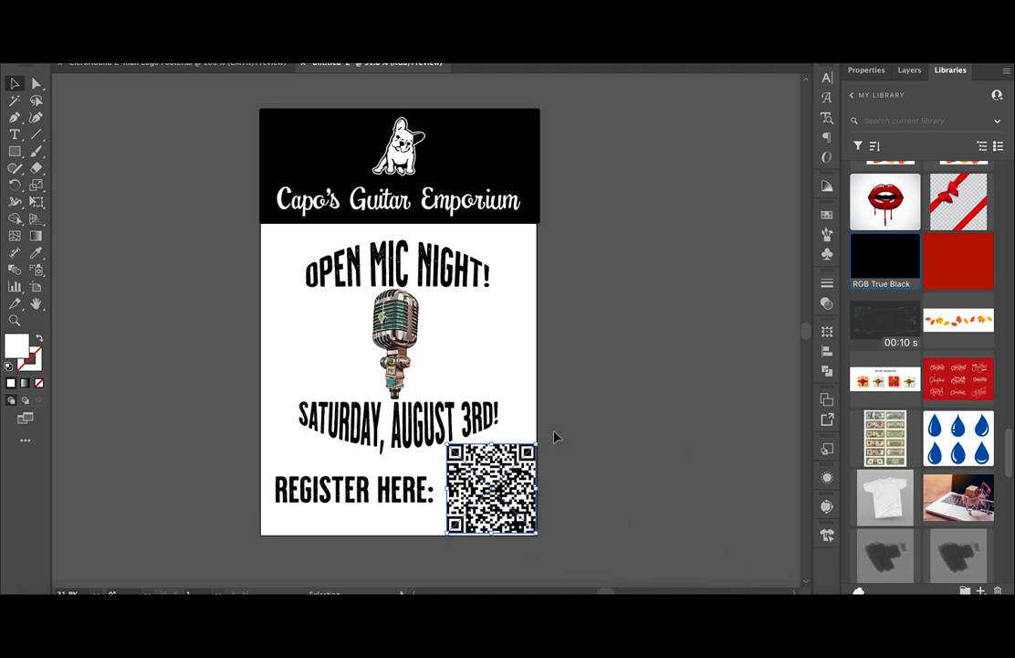
pyautogui.moveTo(540, 441); pyautogui.dragTo(514, 467)
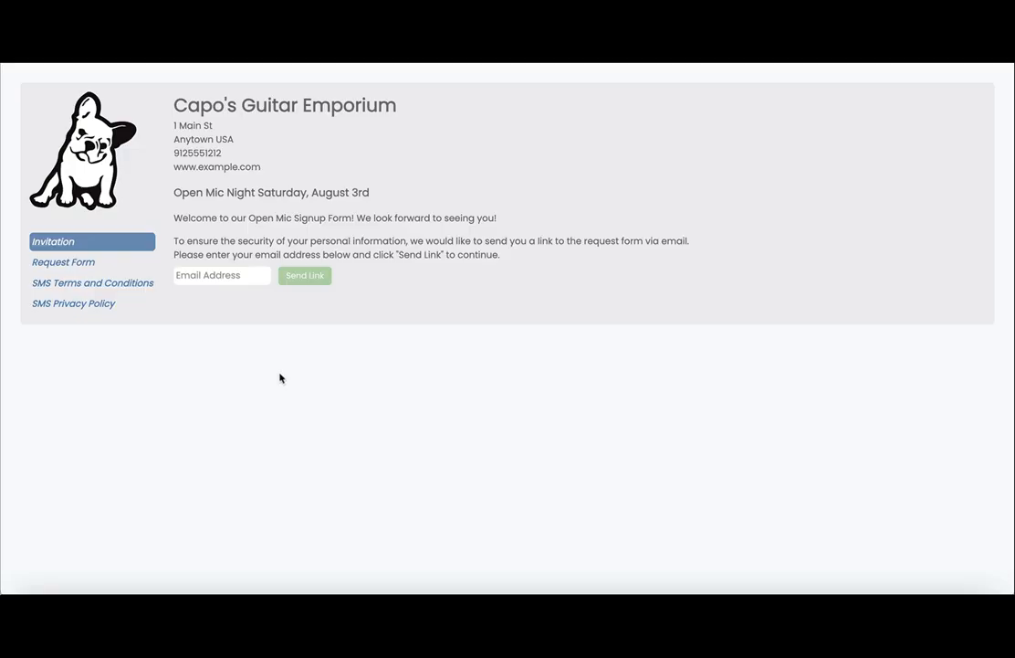
# Enter the customer's saved e-mail address and have the form link e-mailed to it.
pyautogui.click(229, 275)
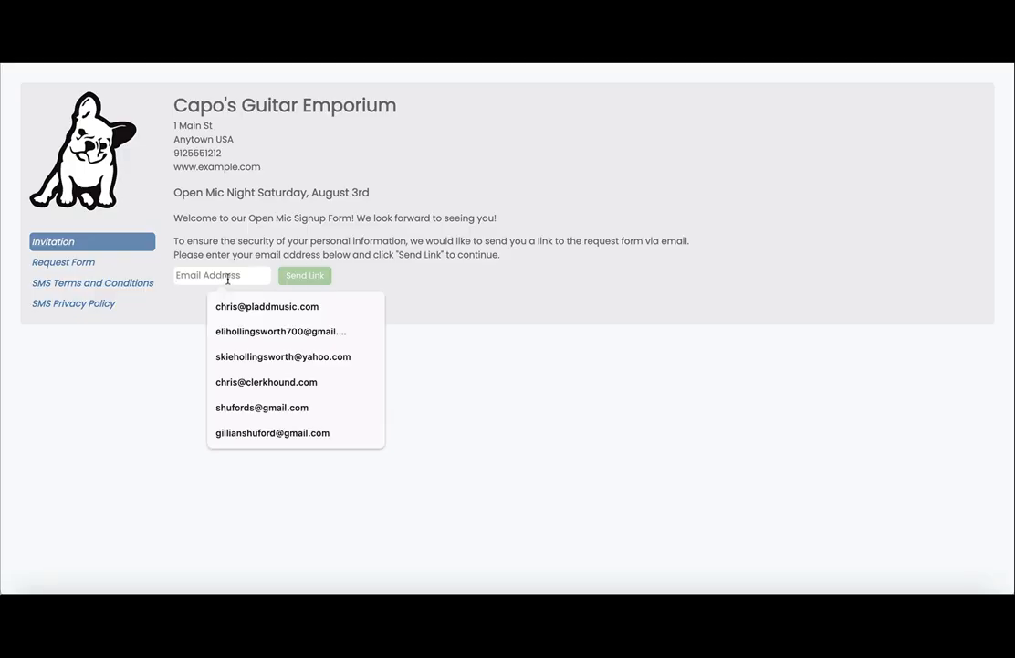
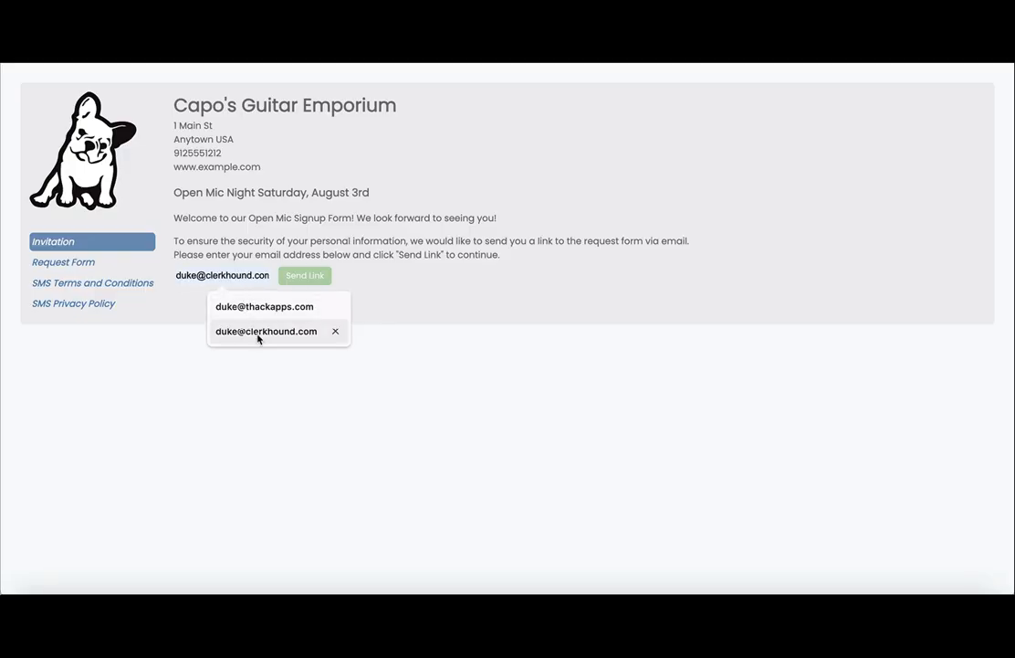
pyautogui.click(257, 331)
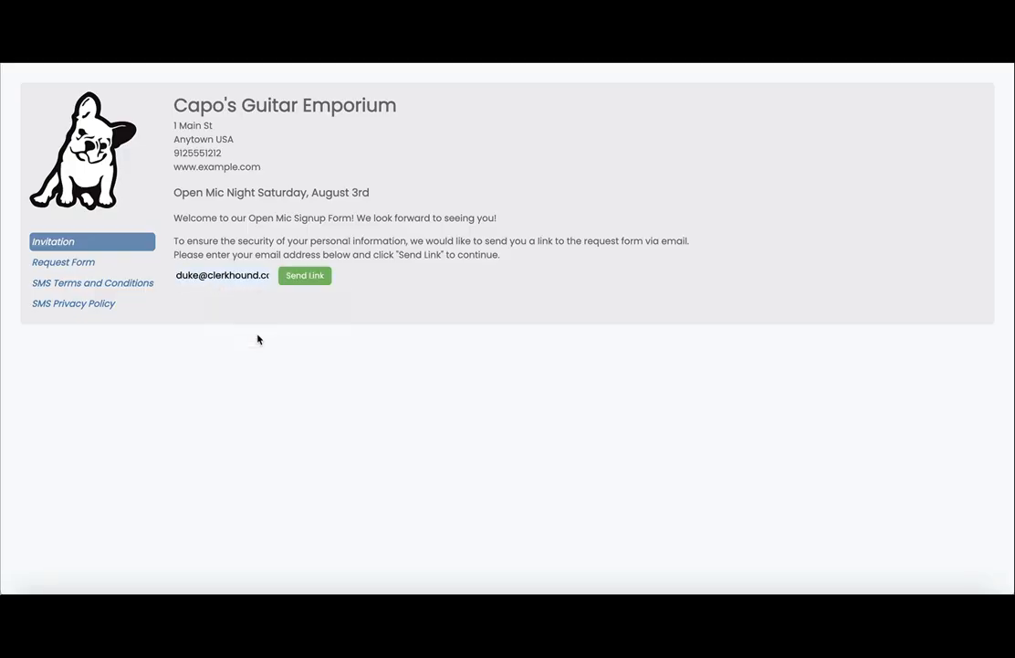
pyautogui.click(305, 276)
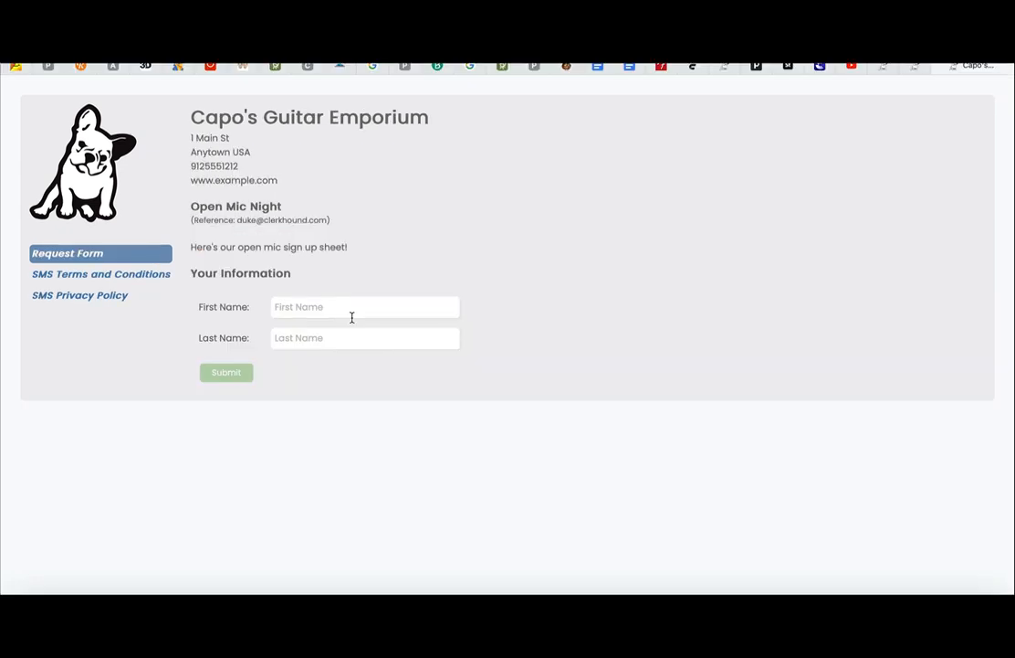
# Fill in the customer's first and last name and submit the sign-up form.
pyautogui.click(351, 315)
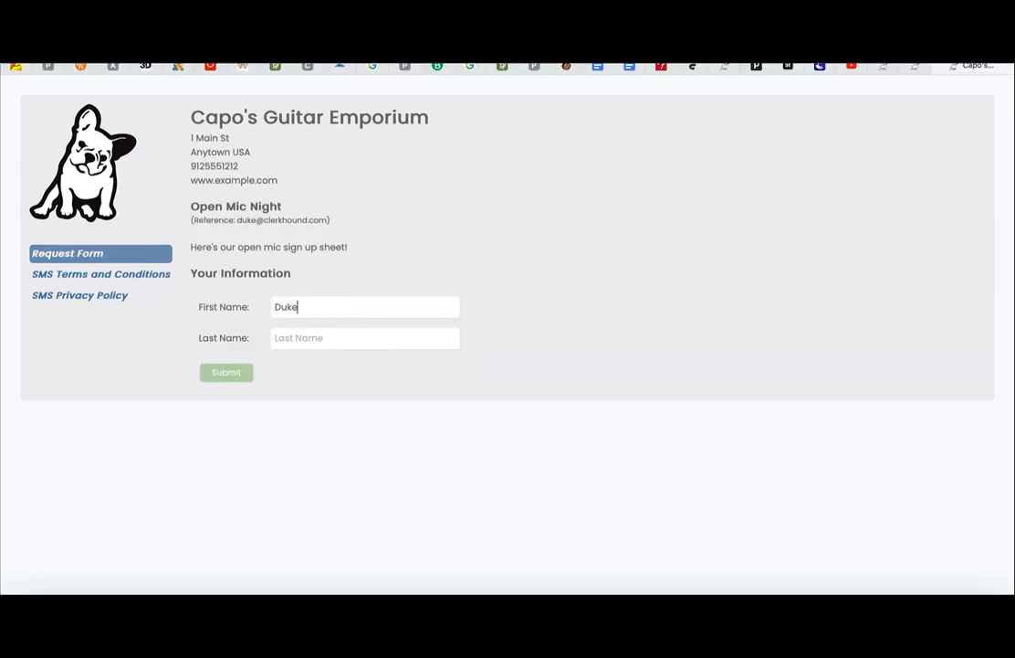
pyautogui.press('Tab')
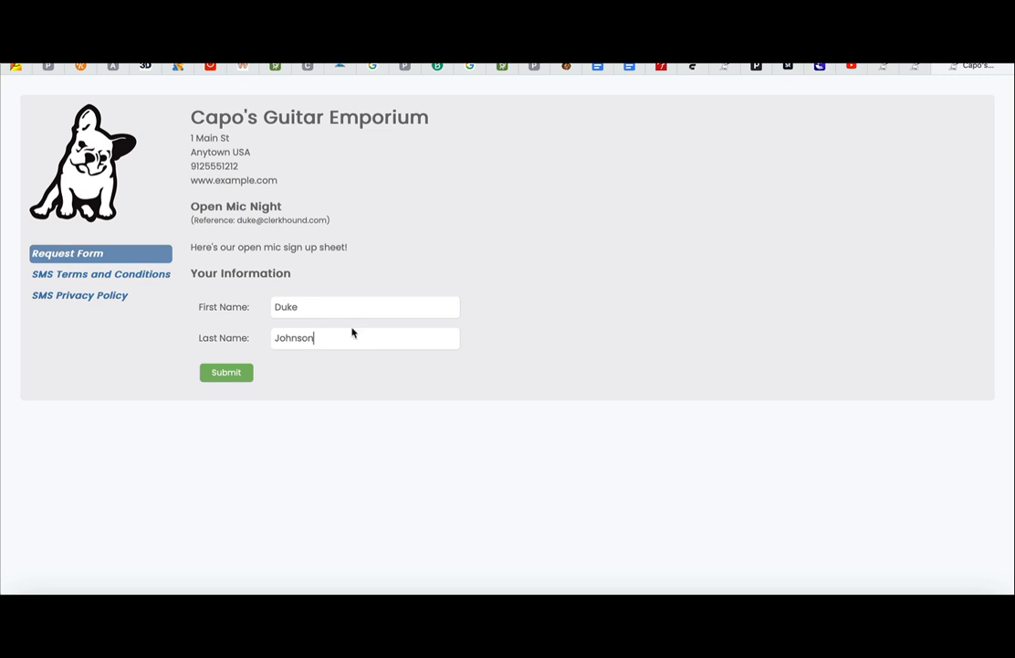
pyautogui.click(226, 372)
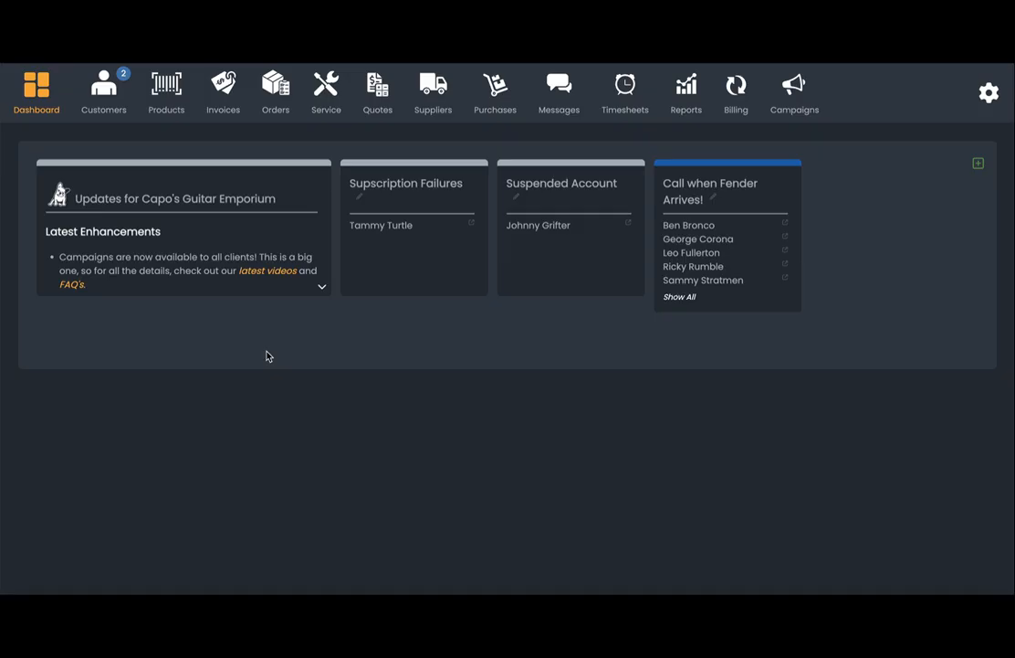
# Open the third prospect in Prospects and match it to its 54% similar existing contact.
pyautogui.click(104, 93)
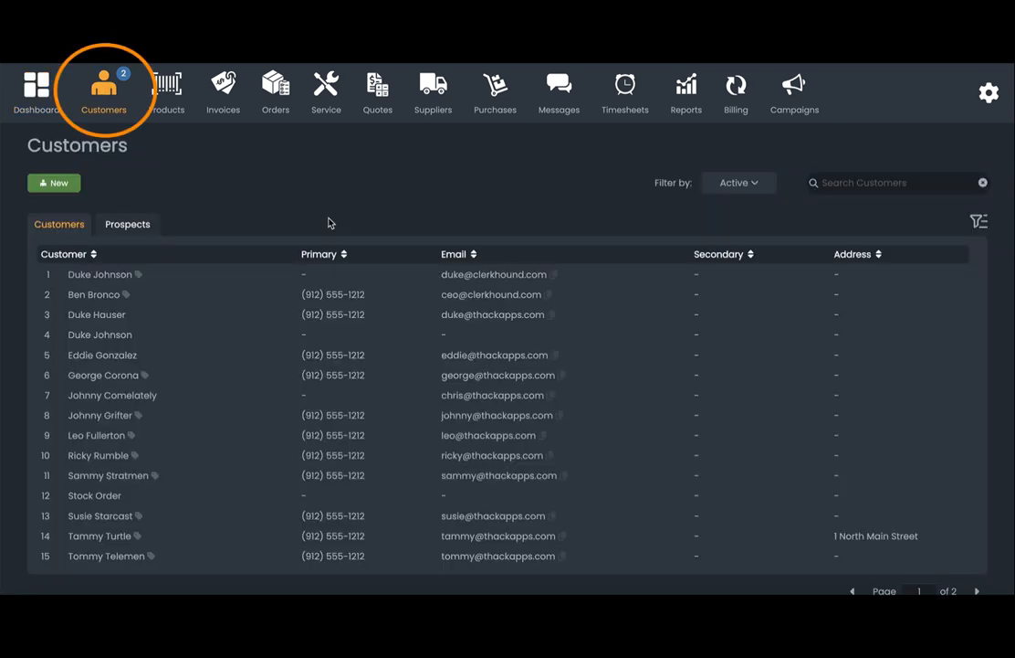
pyautogui.click(139, 225)
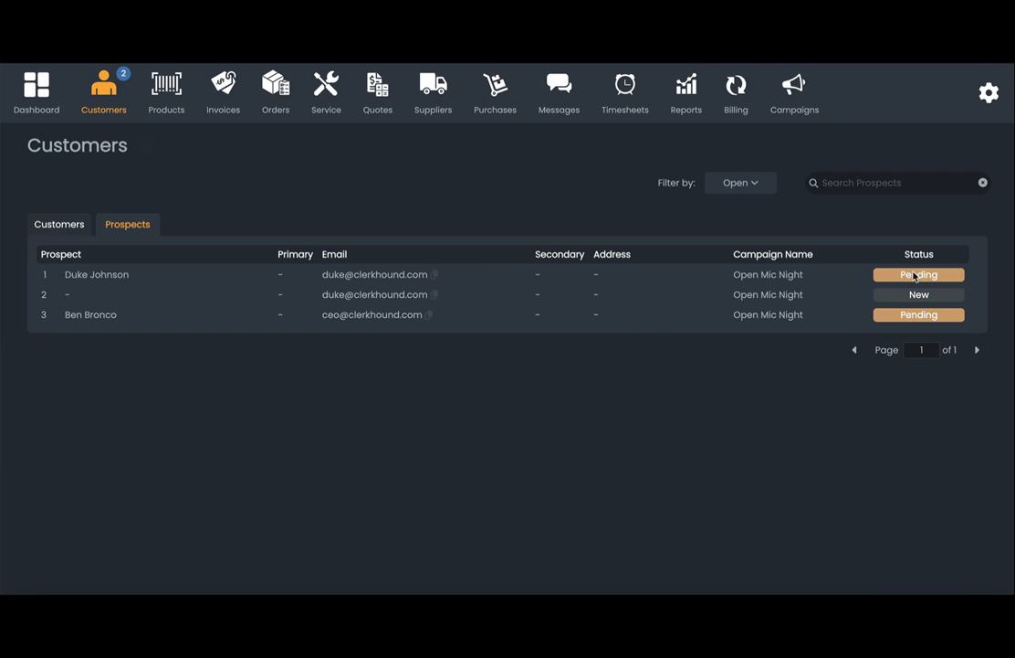
pyautogui.click(405, 320)
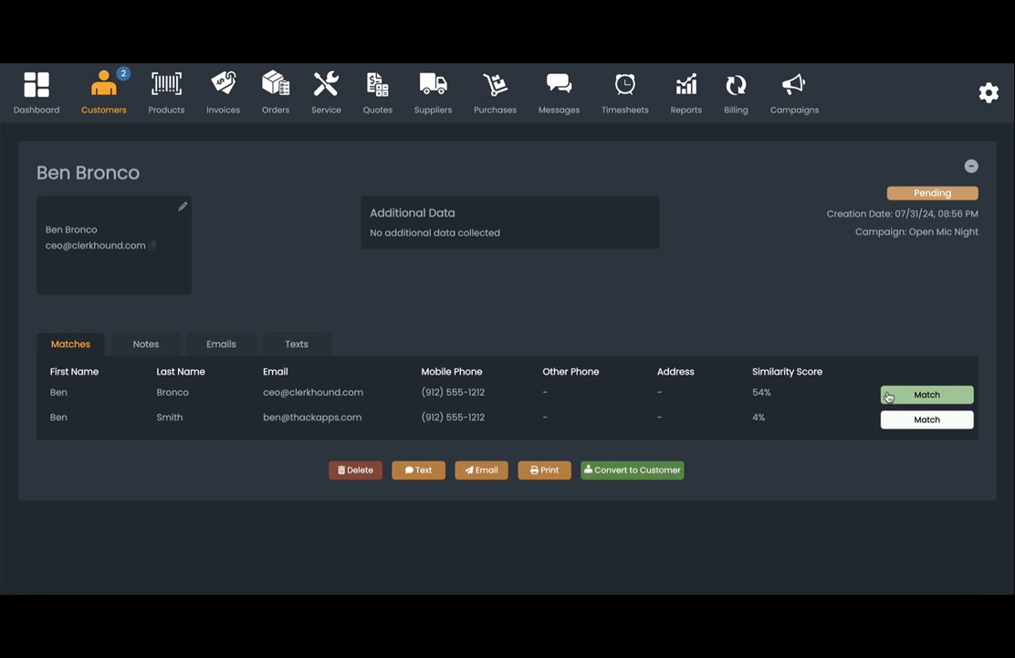
pyautogui.click(897, 395)
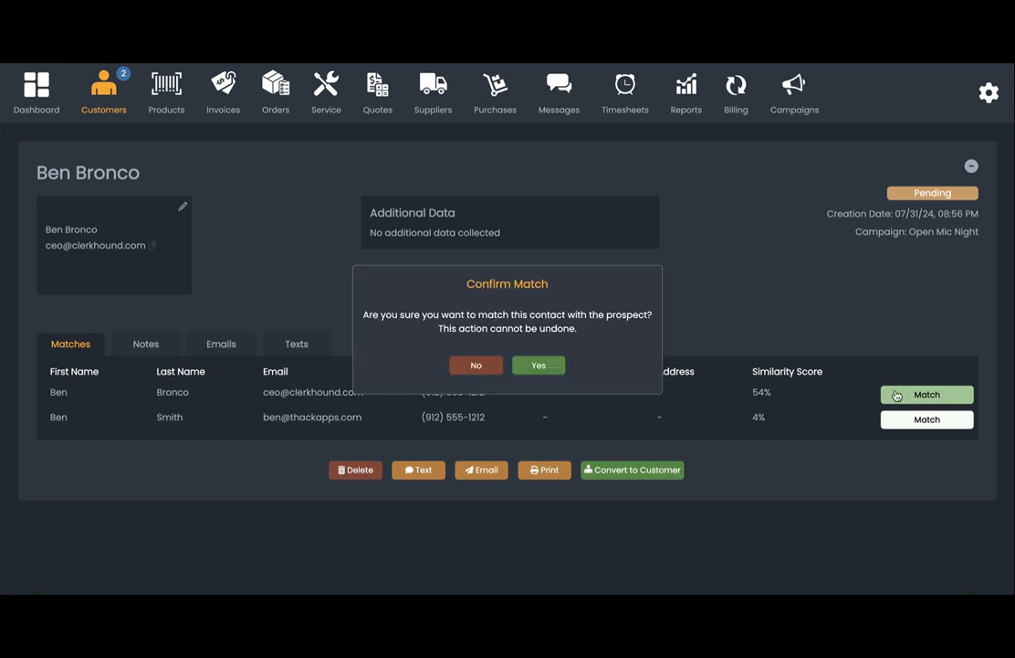
pyautogui.click(540, 367)
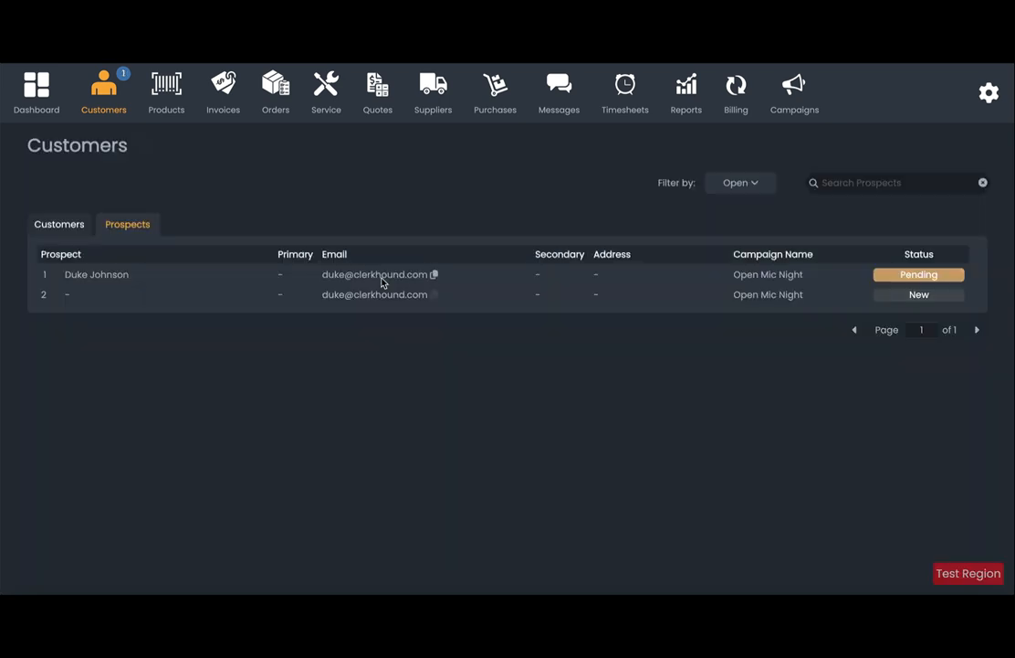
# Convert the remaining pending prospect into a new customer, leaving the follow-up tag blank.
pyautogui.click(382, 283)
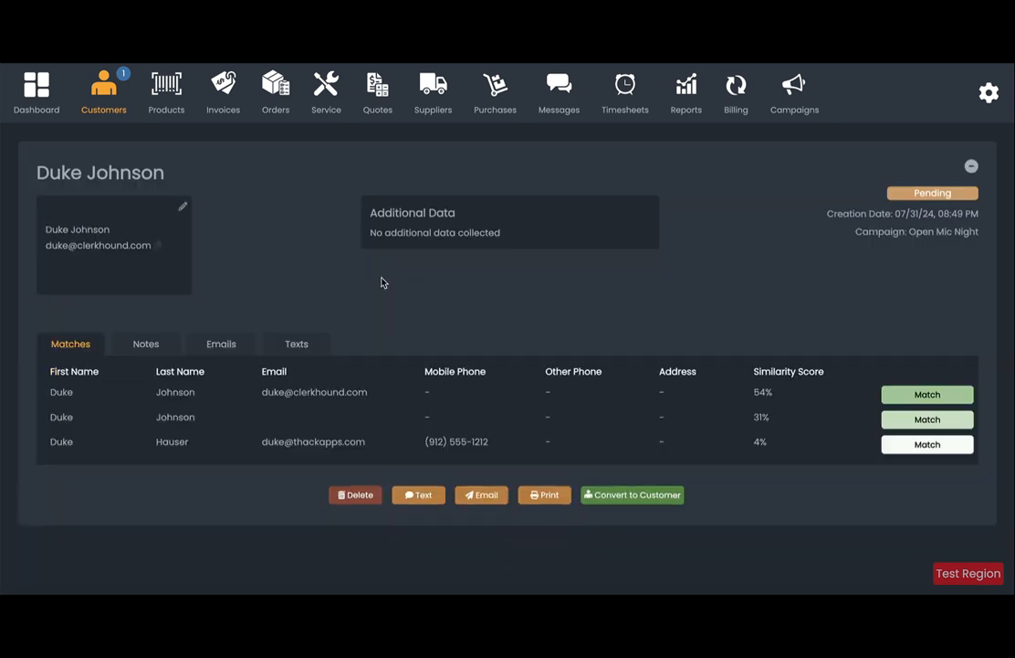
pyautogui.click(627, 494)
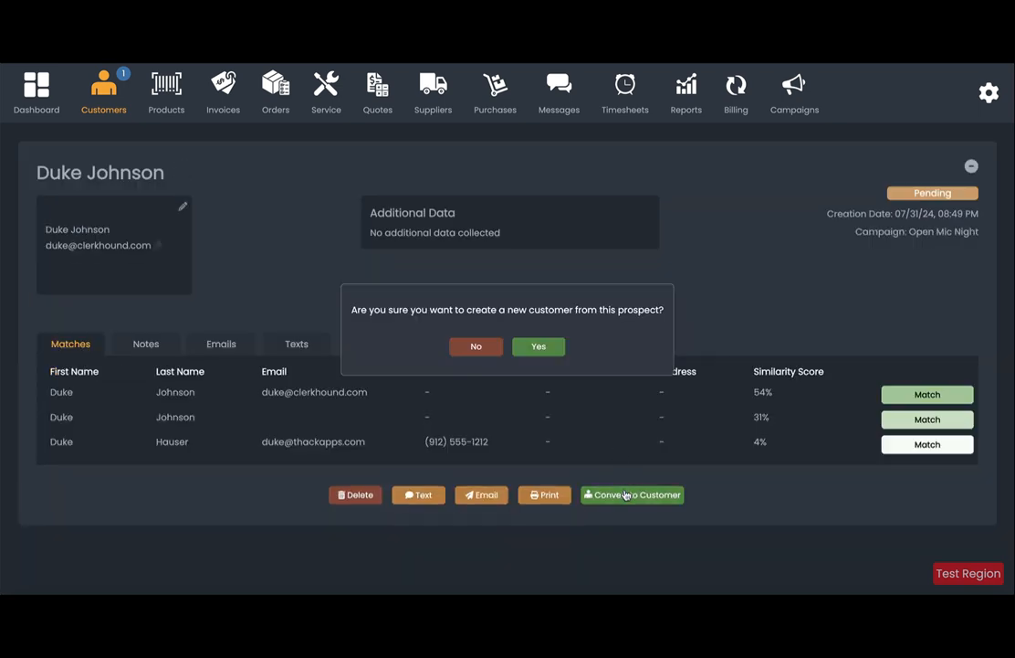
pyautogui.click(552, 347)
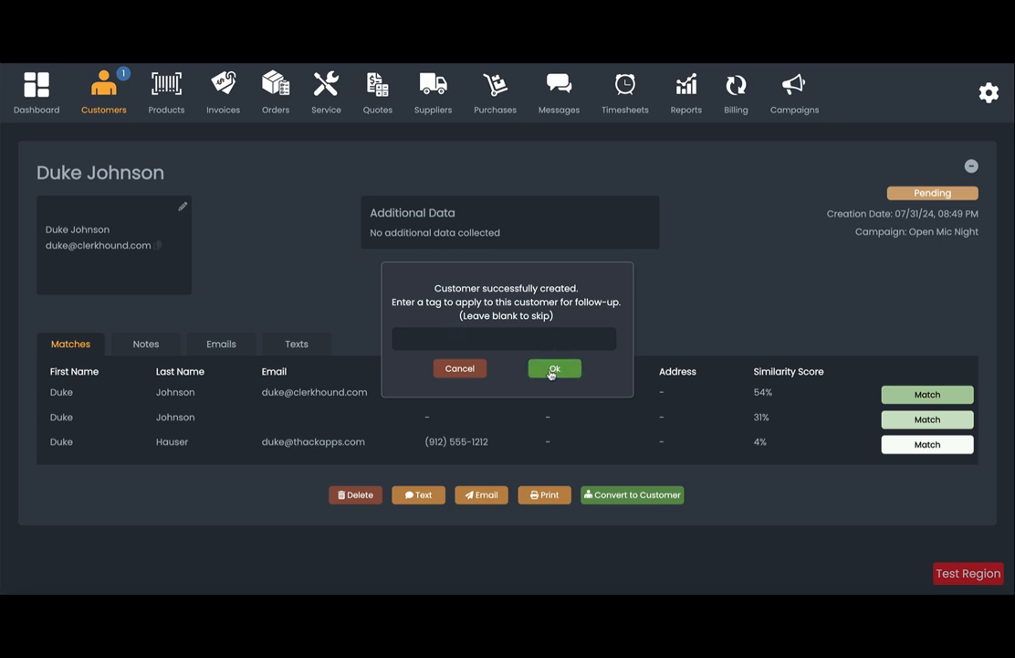
pyautogui.click(553, 368)
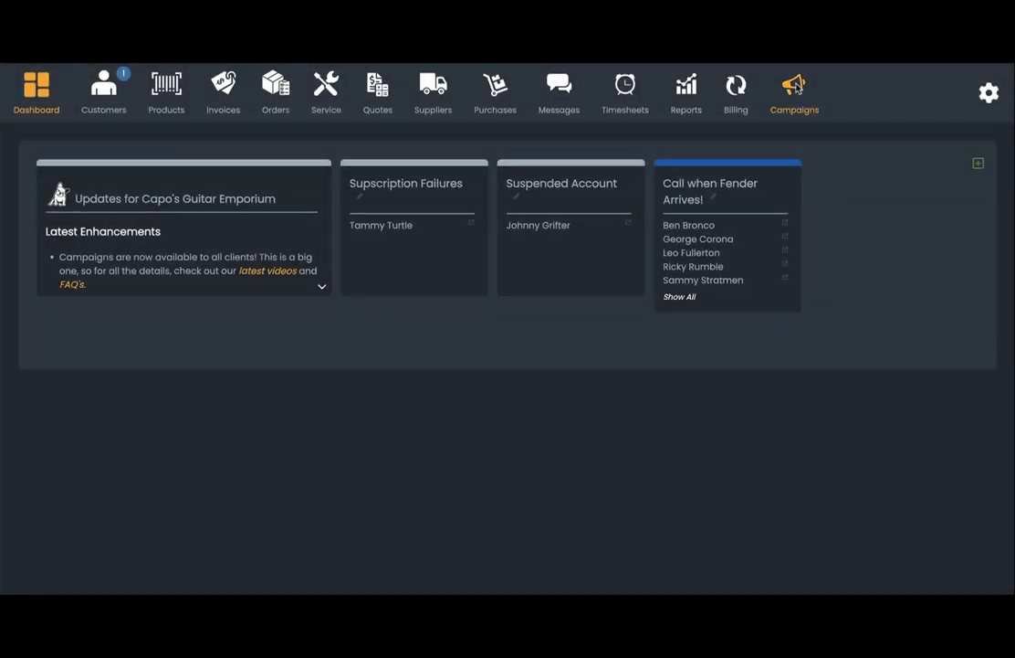
# From Campaigns, create a new draft campaign named 'Equipment Rental Form'.
pyautogui.click(796, 87)
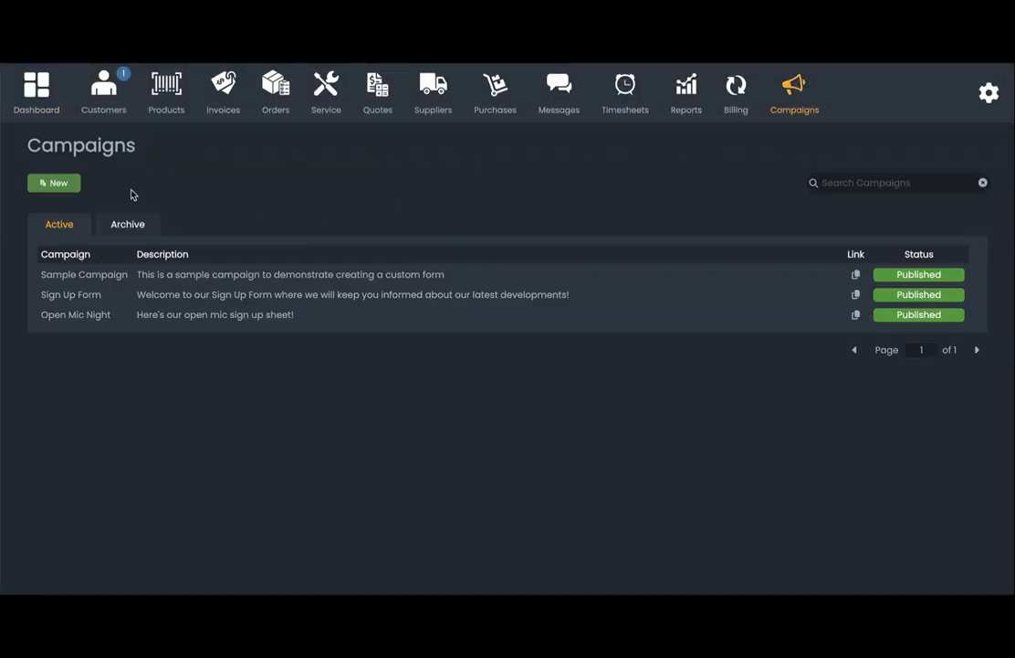
pyautogui.click(71, 188)
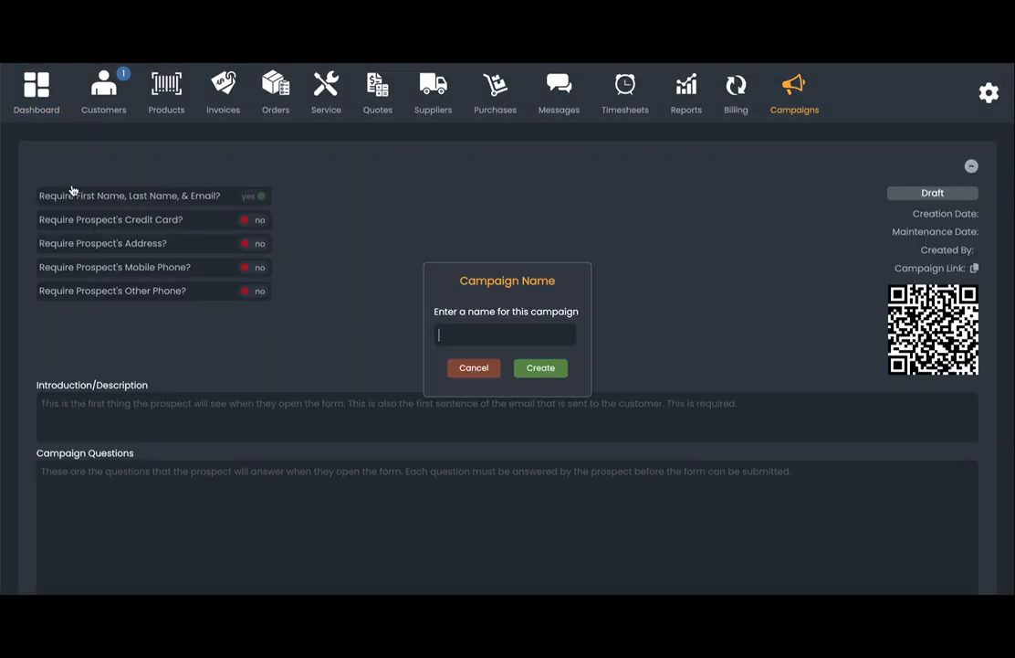
pyautogui.click(510, 329)
pyautogui.write('Equipment Rental Form')
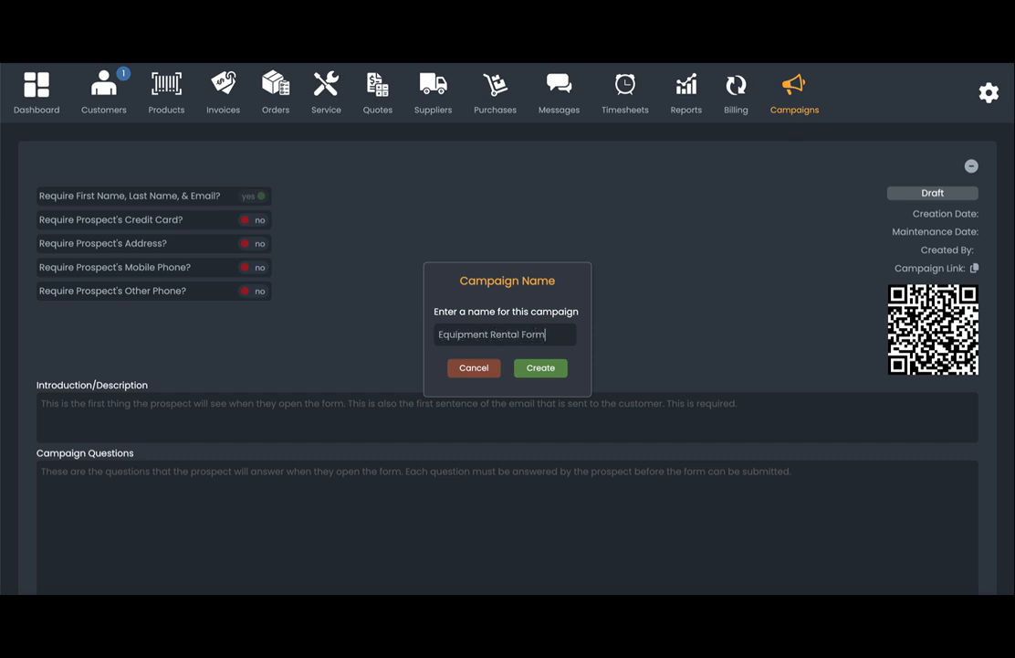
pyautogui.click(545, 369)
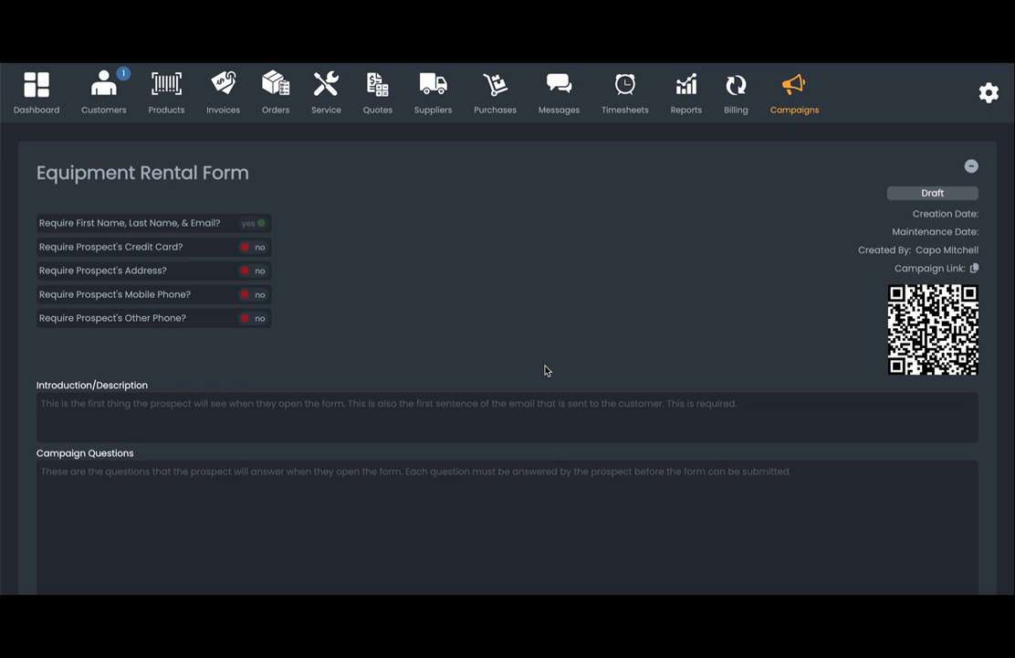
# Require credit card, address and mobile phone, and add the 'Welcome to our equipment rental form' introduction.
pyautogui.click(249, 248)
pyautogui.click(247, 271)
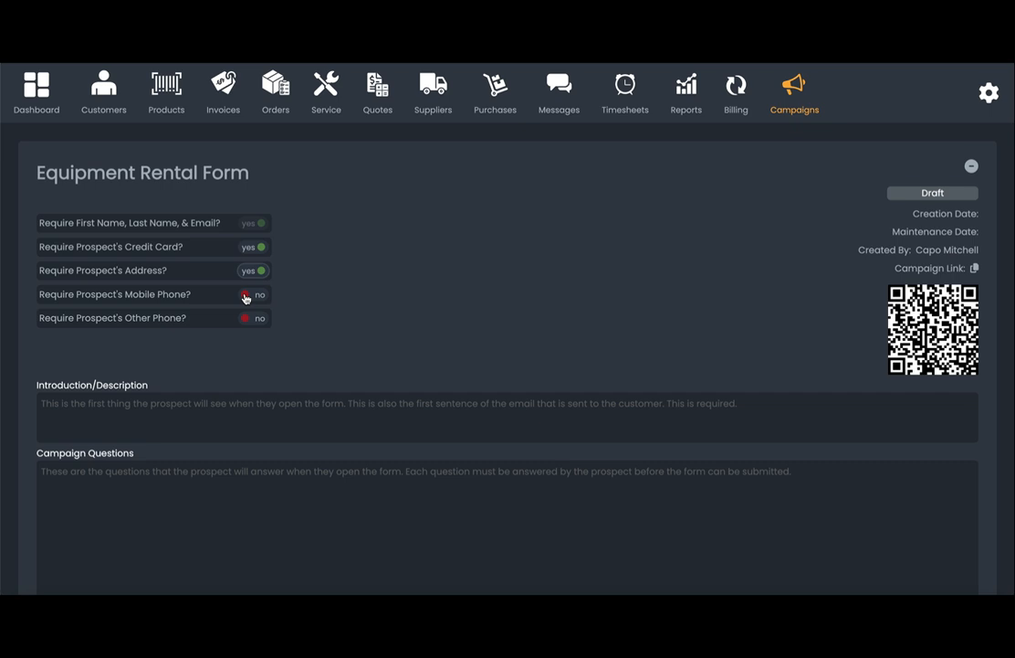
pyautogui.click(246, 295)
pyautogui.write('Welcome to ou')
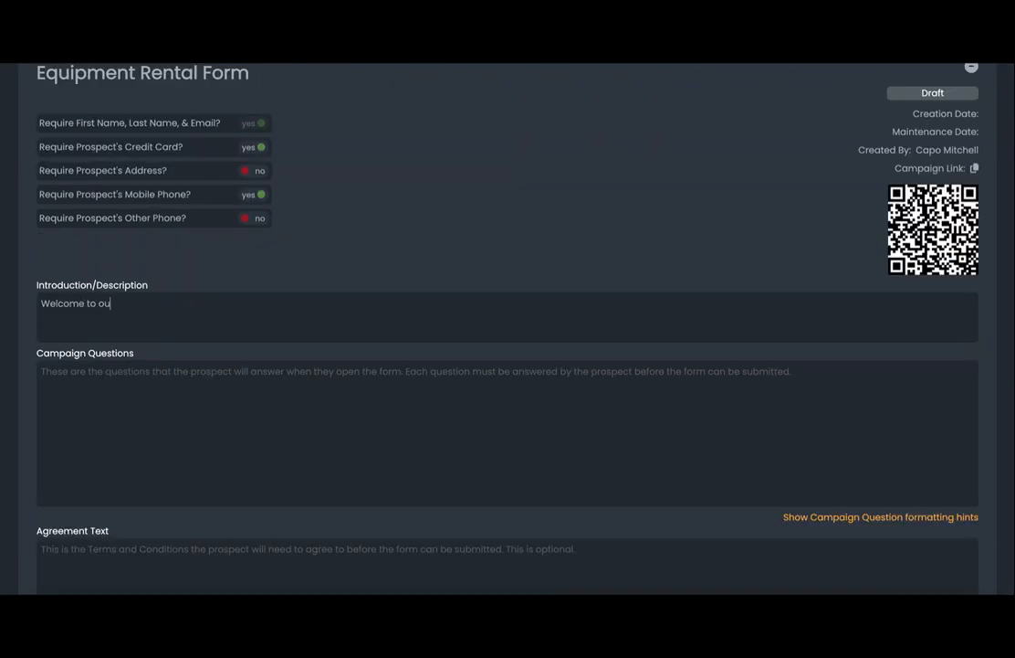
pyautogui.write('r equipment rental form.')
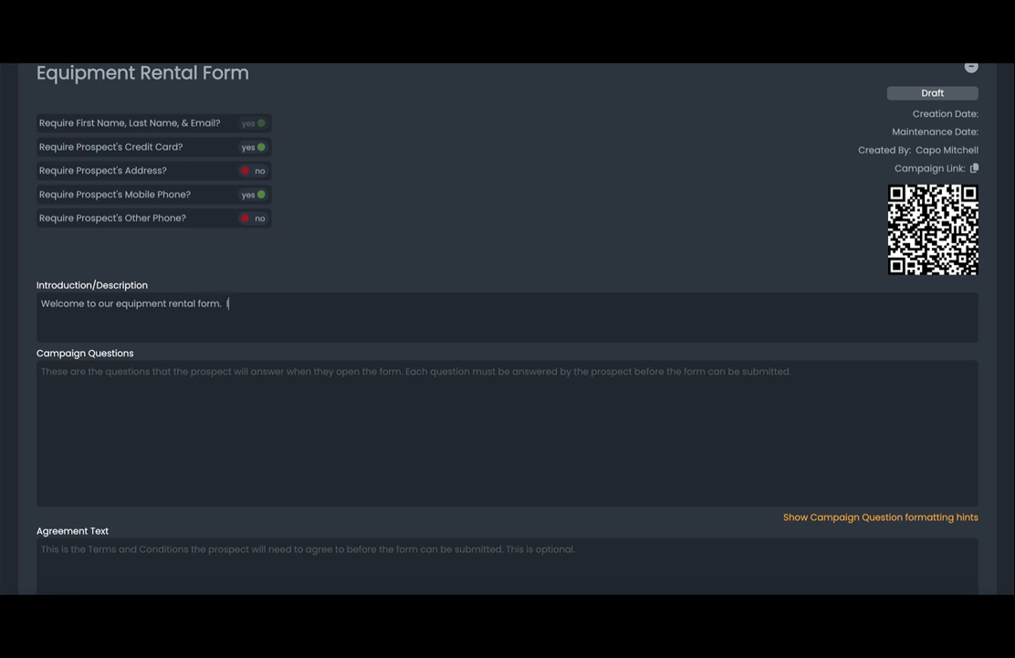
pyautogui.write('  Please fill out all of the required f')
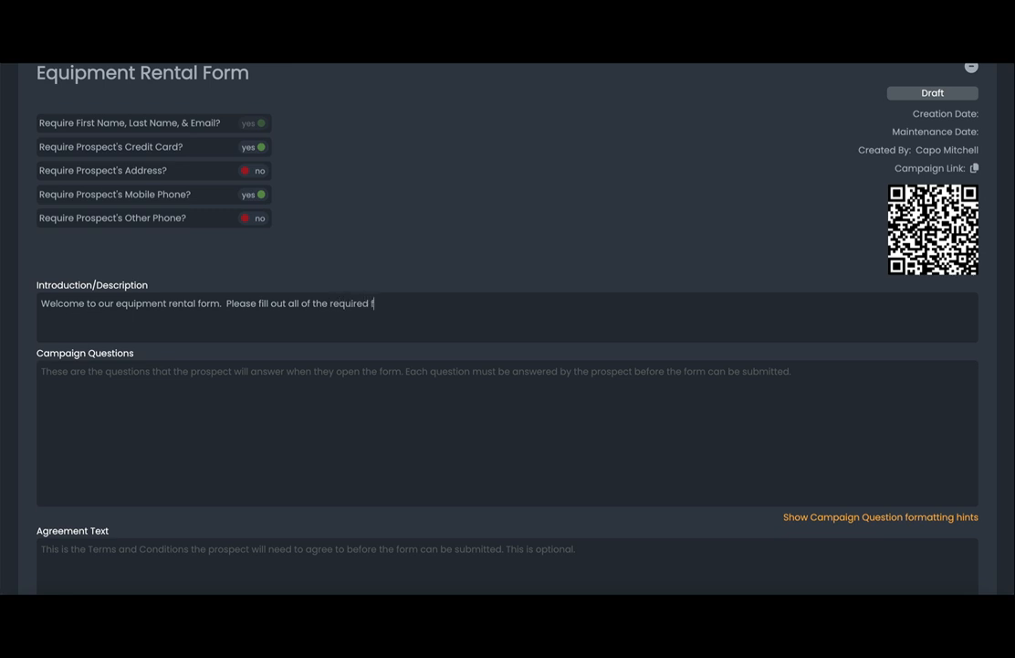
pyautogui.write('ields below.  Also include any add')
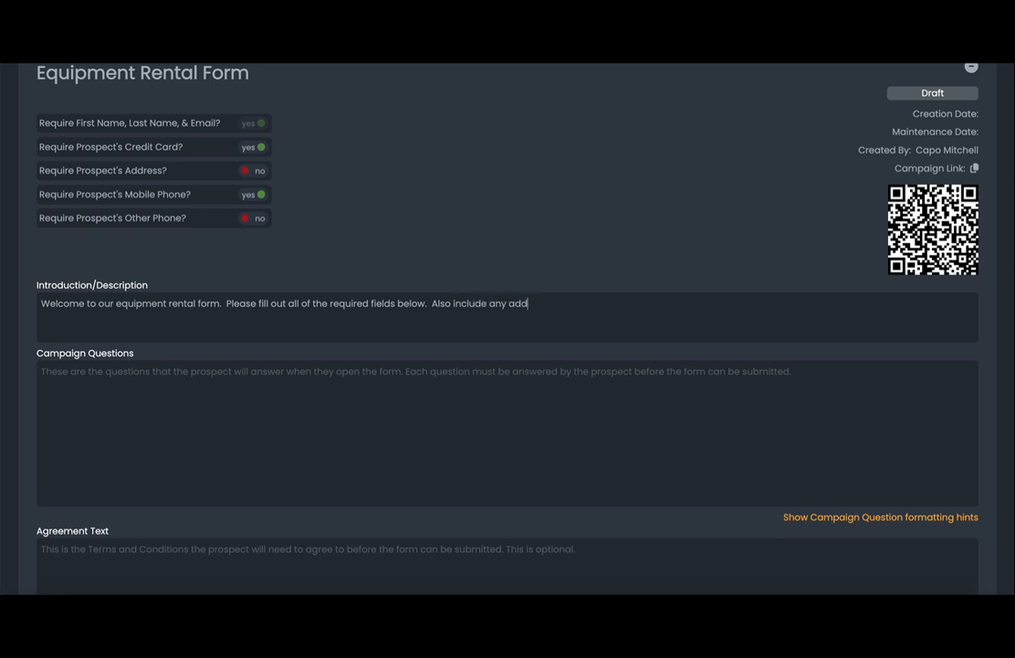
pyautogui.write('itional information.')
# Add the question 'What color chairs do you prefer?' and copy the radio-button example from the formatting hints.
pyautogui.click(99, 381)
pyautogui.write('What color chai')
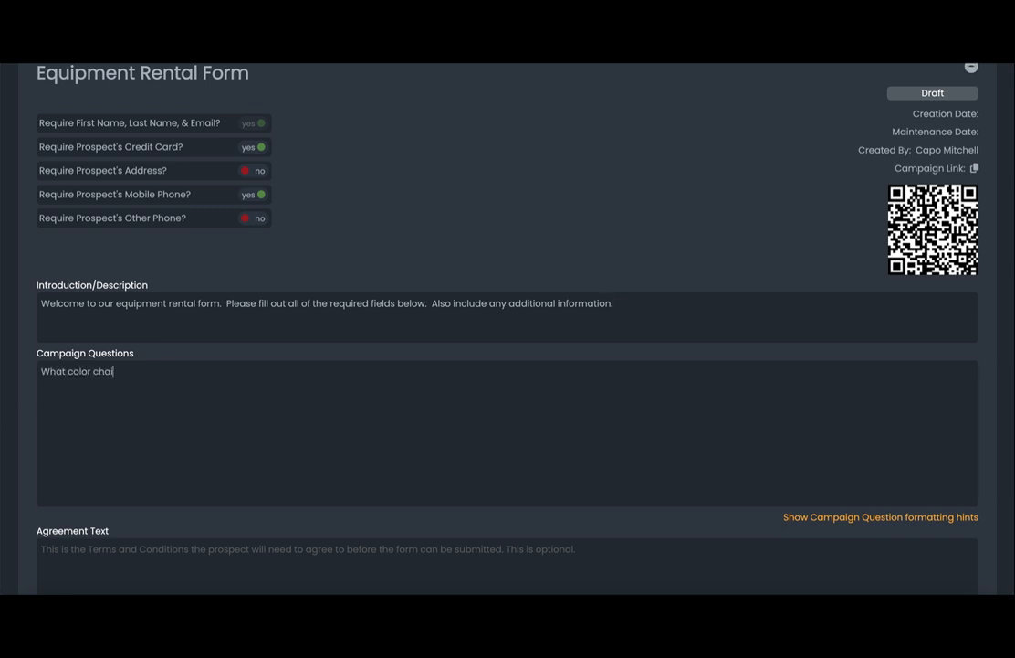
pyautogui.write('rs do you prefer?')
pyautogui.press('Return')
pyautogui.click(796, 517)
pyautogui.scroll(-1, 726, 539)
pyautogui.scroll(-5, 726, 540)
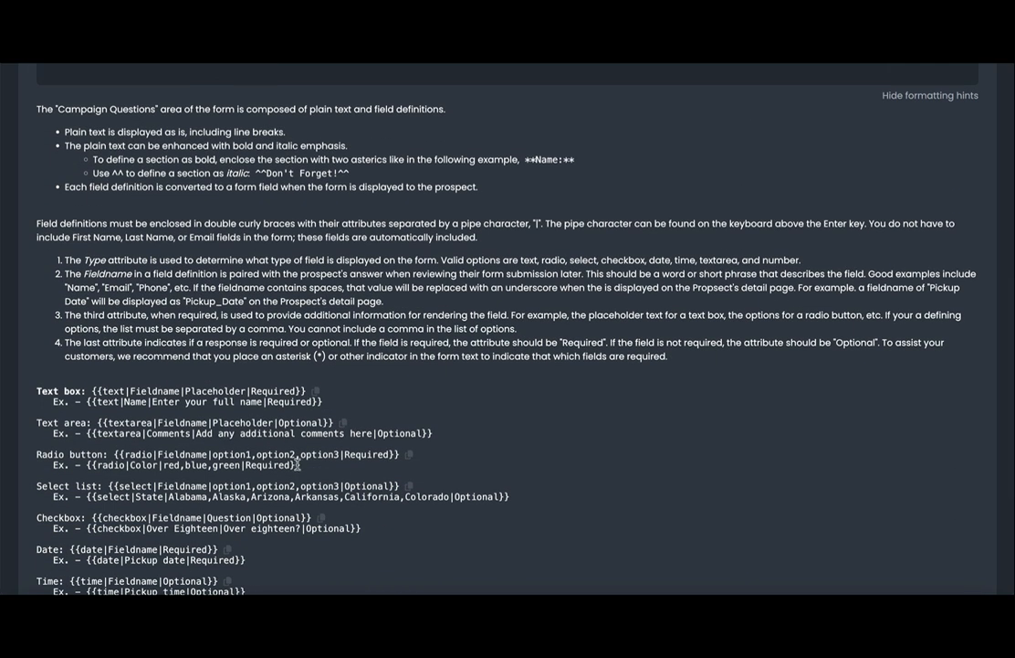
pyautogui.moveTo(302, 465); pyautogui.dragTo(87, 467)
pyautogui.hotkey('ctrl', 'c')
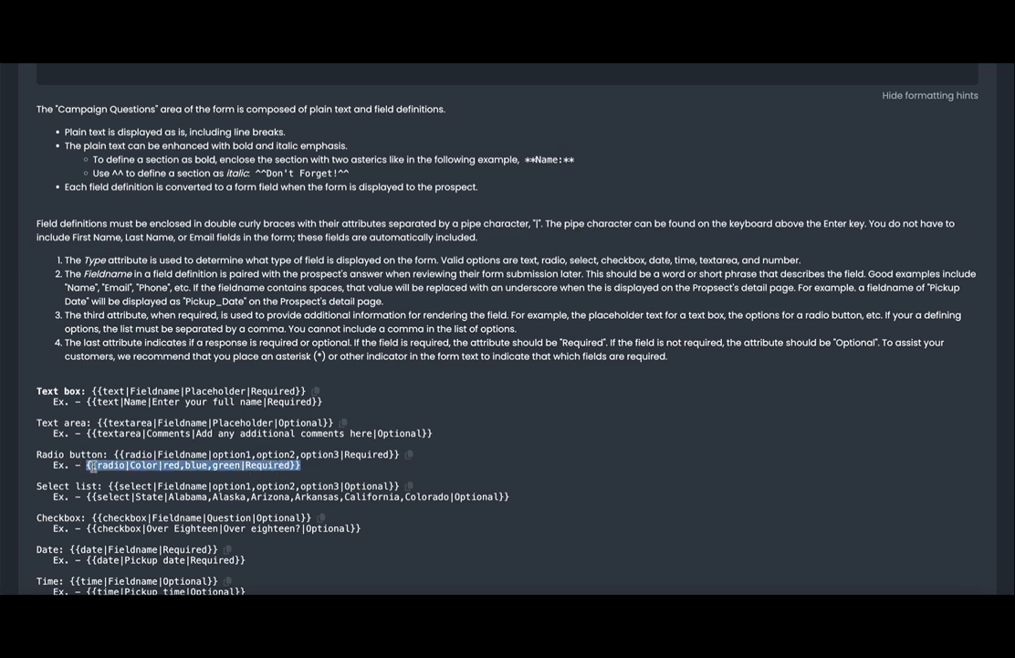
# Paste the radio definition below the question and change its options to Black,White,Grey.
pyautogui.scroll(10, 258, 484)
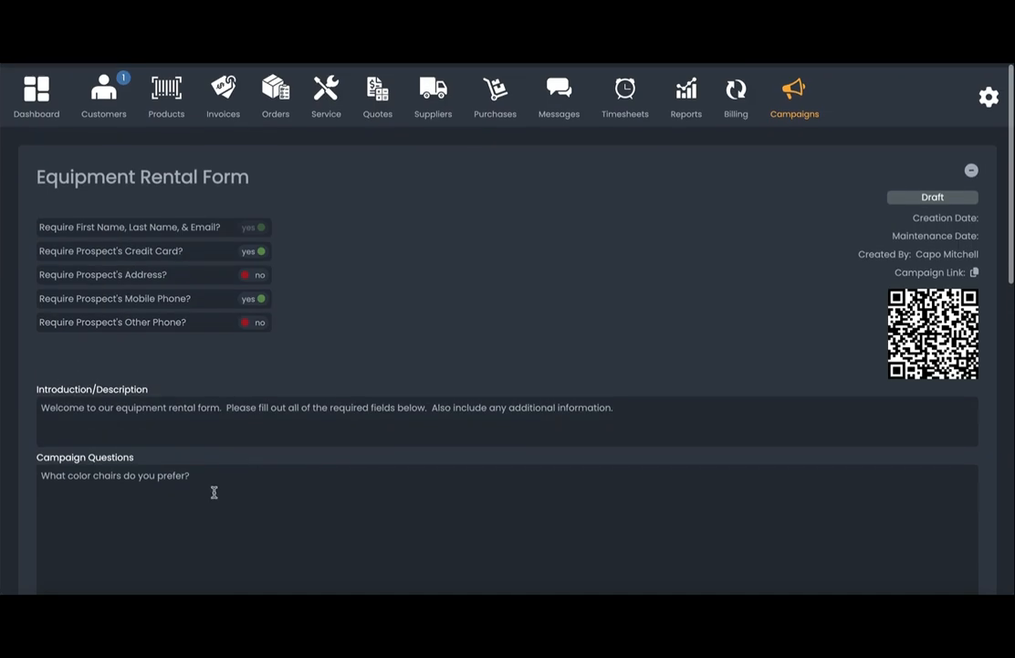
pyautogui.click(188, 500)
pyautogui.press('Return')
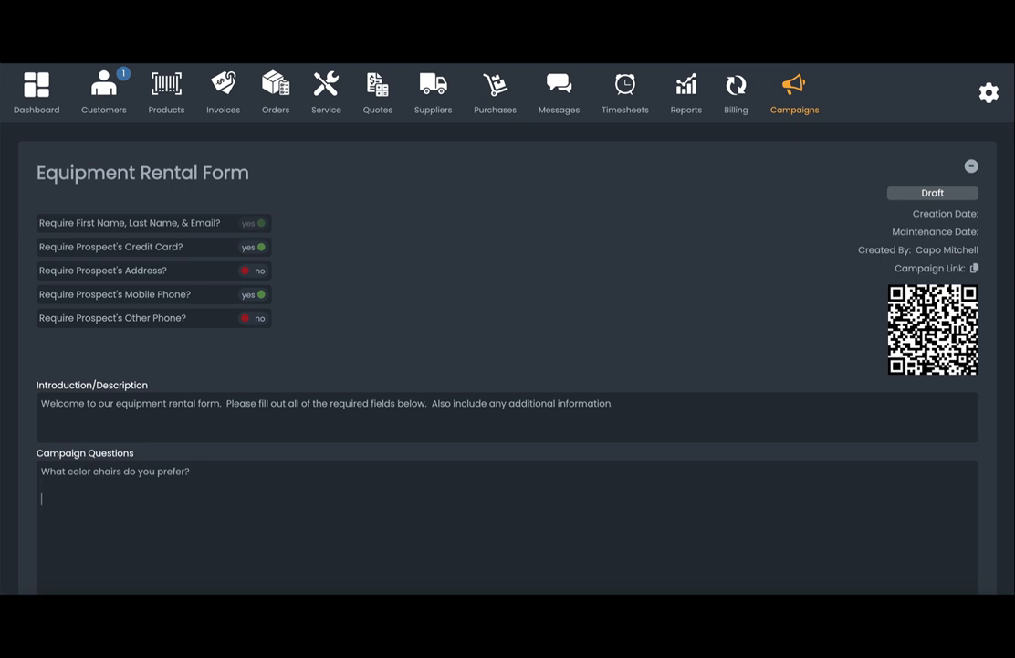
pyautogui.hotkey('ctrl', 'v')
pyautogui.doubleClick(107, 498)
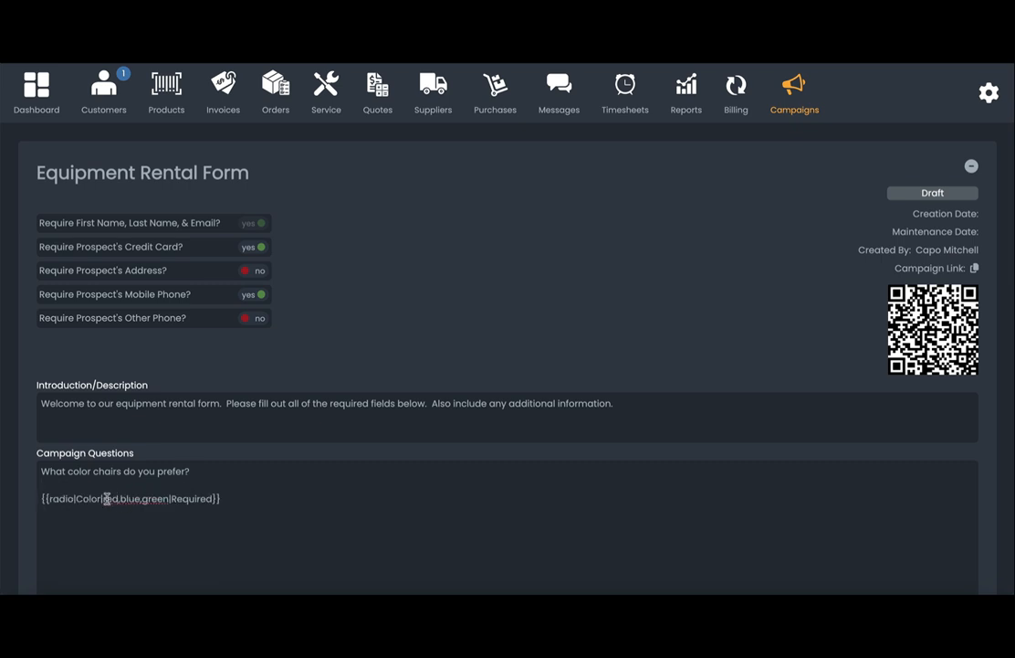
pyautogui.moveTo(116, 498); pyautogui.dragTo(170, 498)
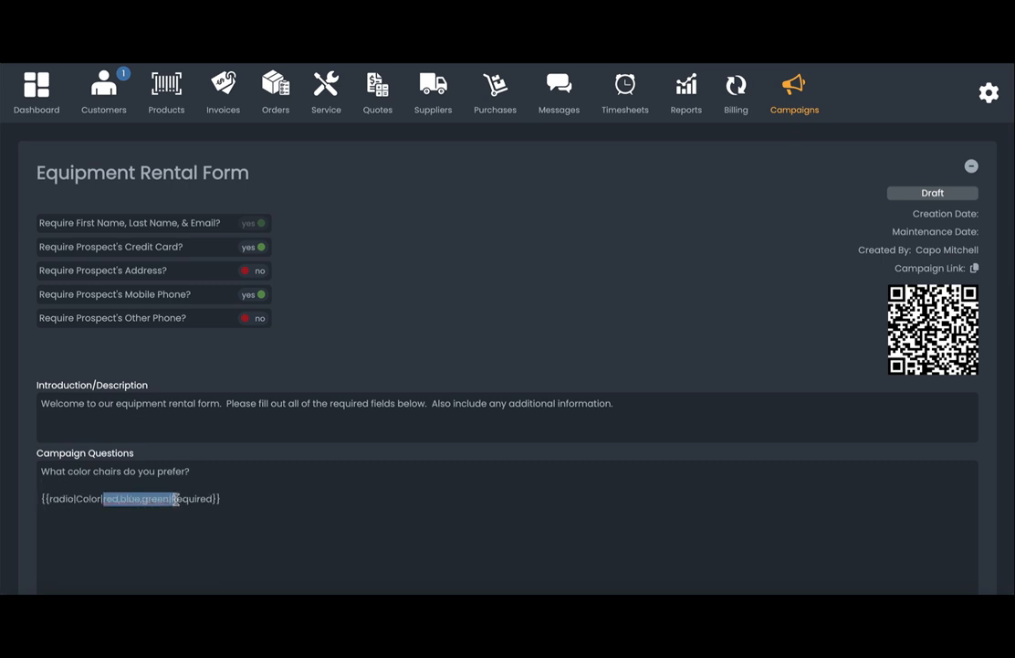
pyautogui.write('Black')
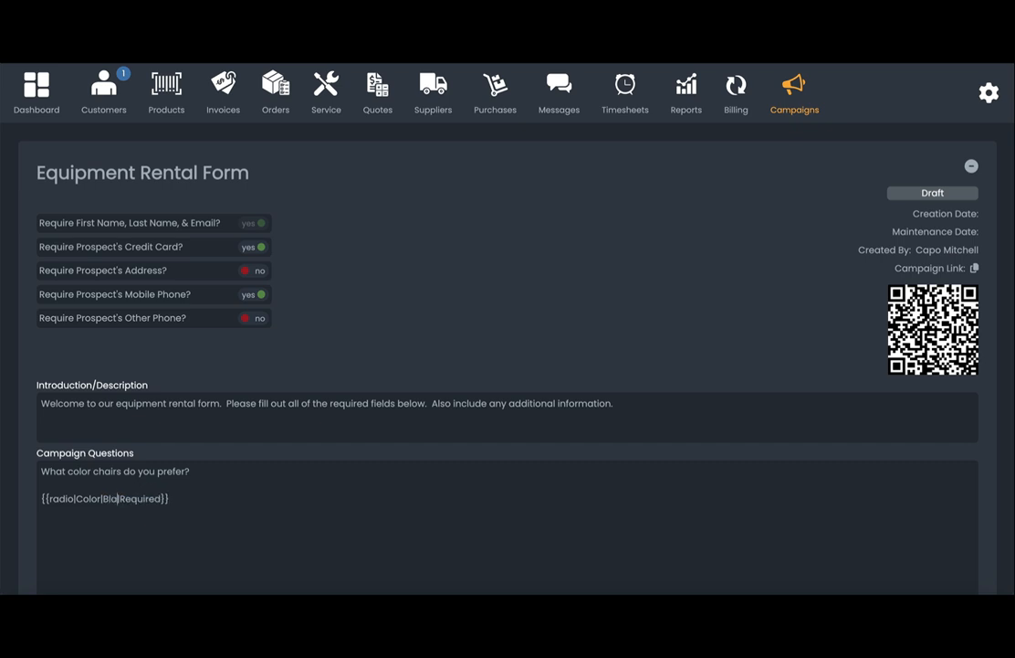
pyautogui.write(',White,Gre')
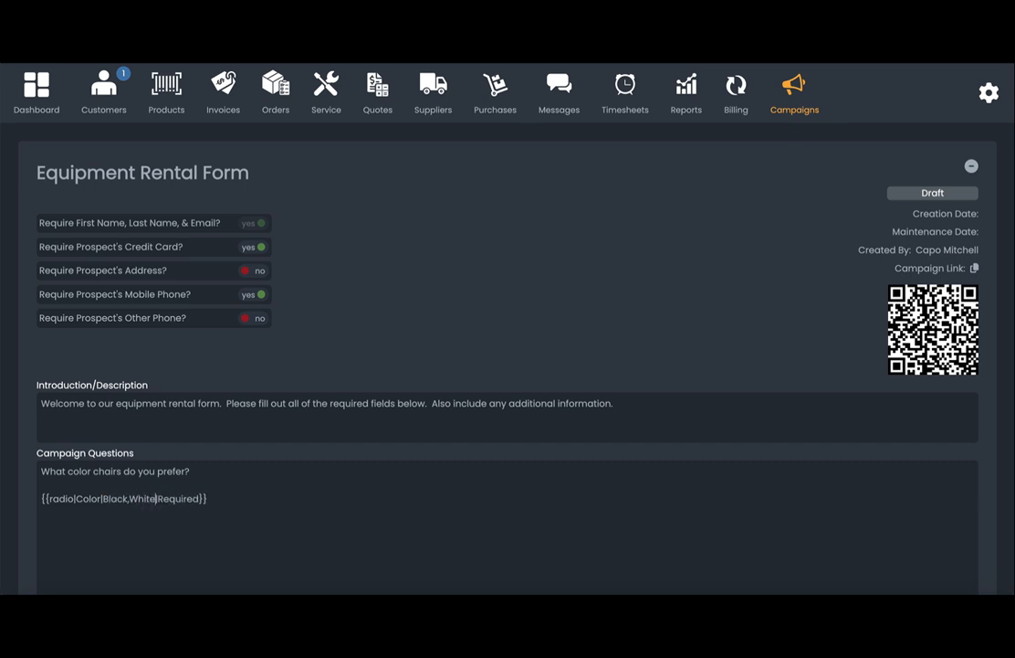
pyautogui.write('y')
pyautogui.scroll(-2, 263, 459)
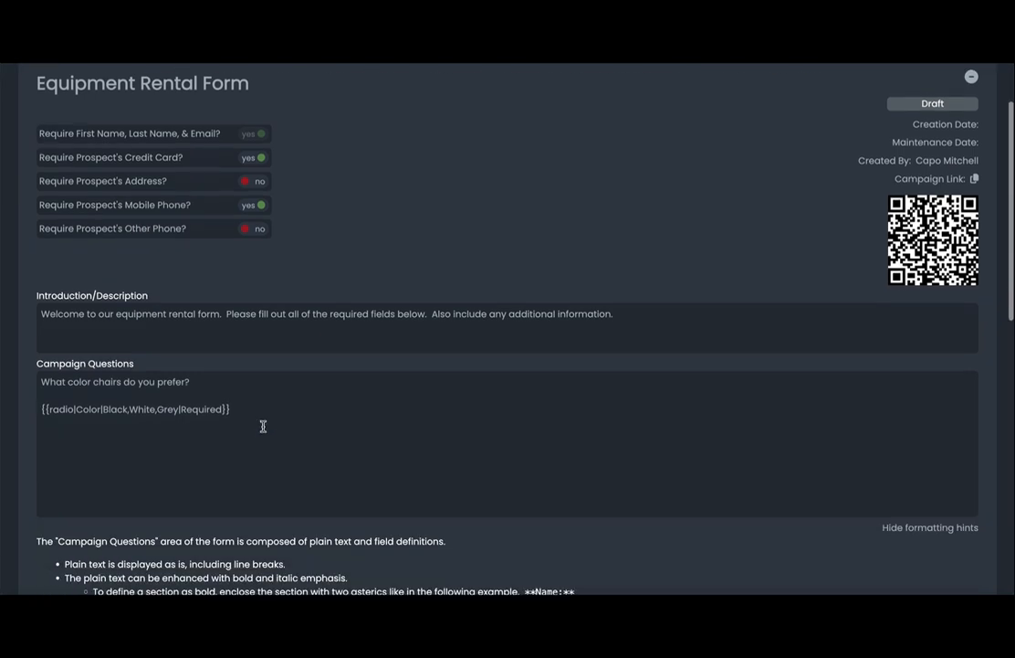
# Add the question 'What Date would you like to pick them up?' to the Campaign Questions.
pyautogui.press('Return')
pyautogui.press('Return')
pyautogui.write('What')
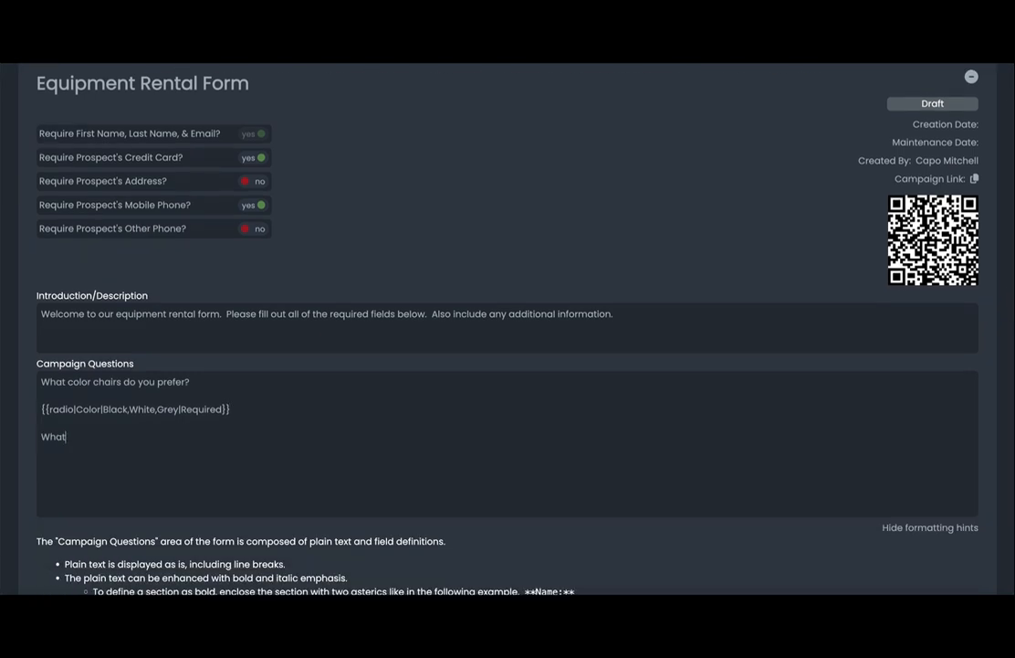
pyautogui.write(' Date would you like to ')
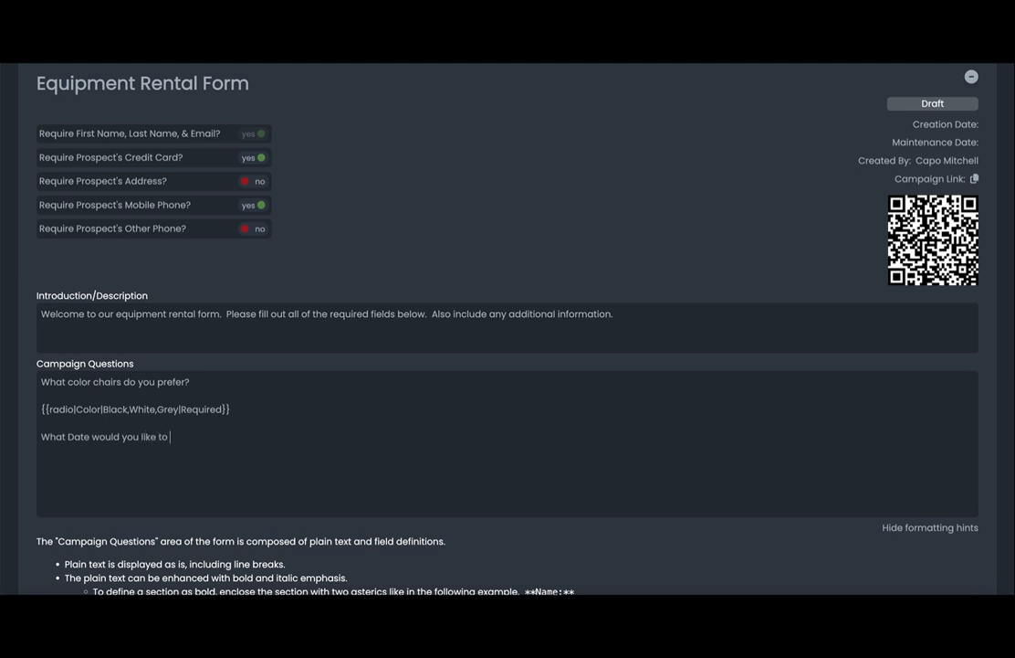
pyautogui.write('pick them up?')
pyautogui.press('Return')
pyautogui.press('Return')
# Copy the Date hint example and paste it as a required Pickup date field below the question.
pyautogui.scroll(-4, 34, 483)
pyautogui.scroll(-3, 37, 489)
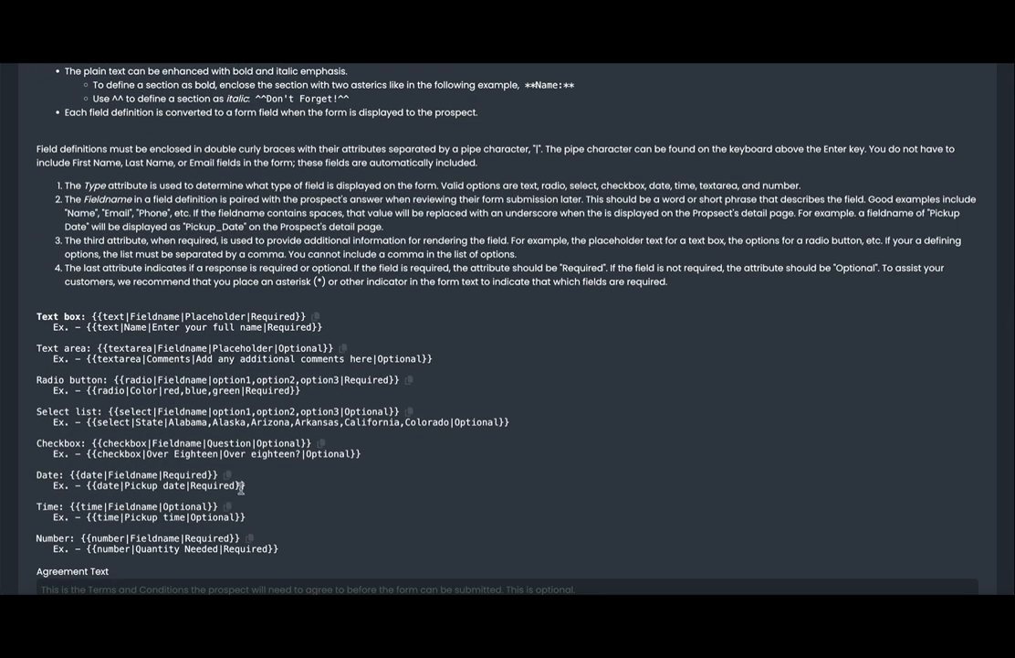
pyautogui.keyDown('shift'); pyautogui.click(137, 485); pyautogui.keyUp('shift')
pyautogui.click(240, 485)
pyautogui.moveTo(240, 487); pyautogui.dragTo(88, 486)
pyautogui.hotkey('ctrl', 'c')
pyautogui.scroll(5, 88, 486)
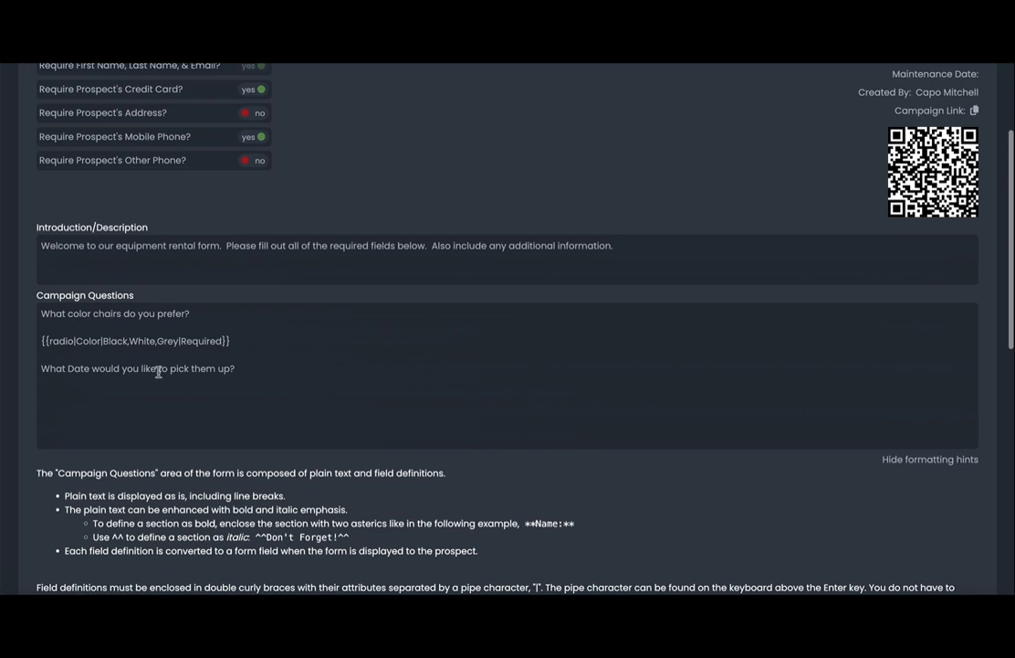
pyautogui.click(104, 402)
pyautogui.hotkey('ctrl', 'v')
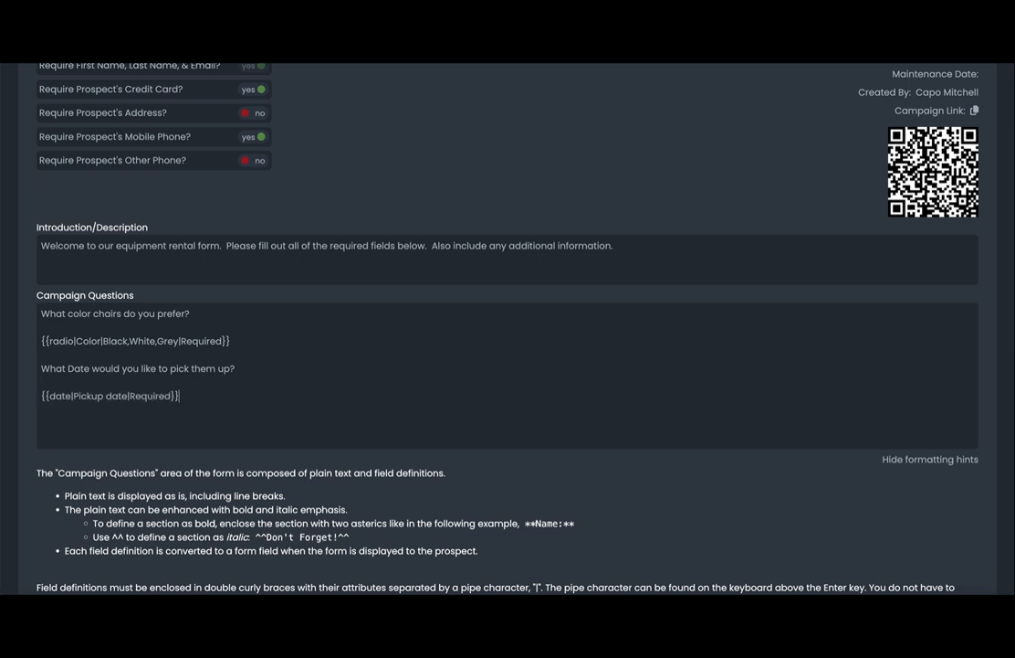
pyautogui.press('Return')
# Add the question 'How Many do you need?' on the last line.
pyautogui.press('BackSpace')
pyautogui.click(52, 426)
pyautogui.write('How Many do you need?')
pyautogui.press('Return')
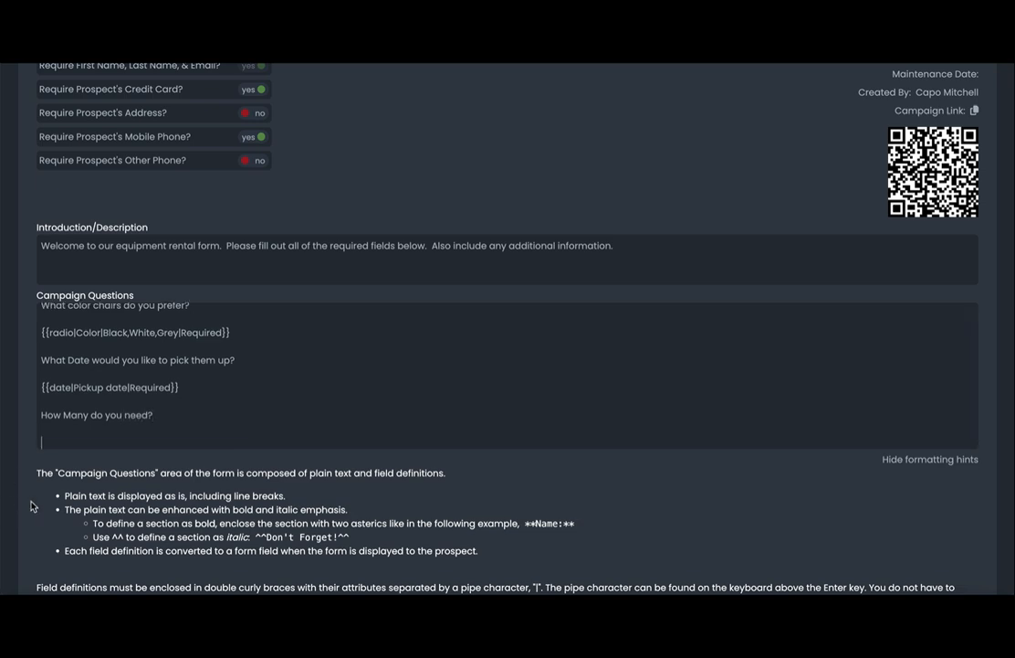
# Paste a required Quantity Needed number field below it, then add 'Do you have any additional requests'.
pyautogui.scroll(-6, 30, 505)
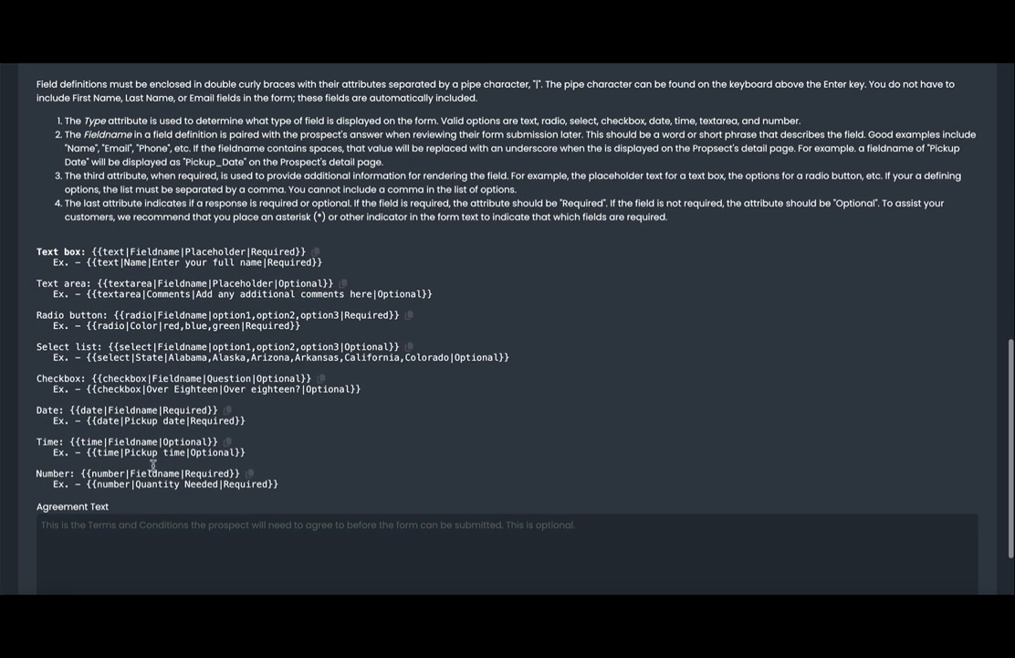
pyautogui.click(85, 483)
pyautogui.hotkey('ctrl', 'c')
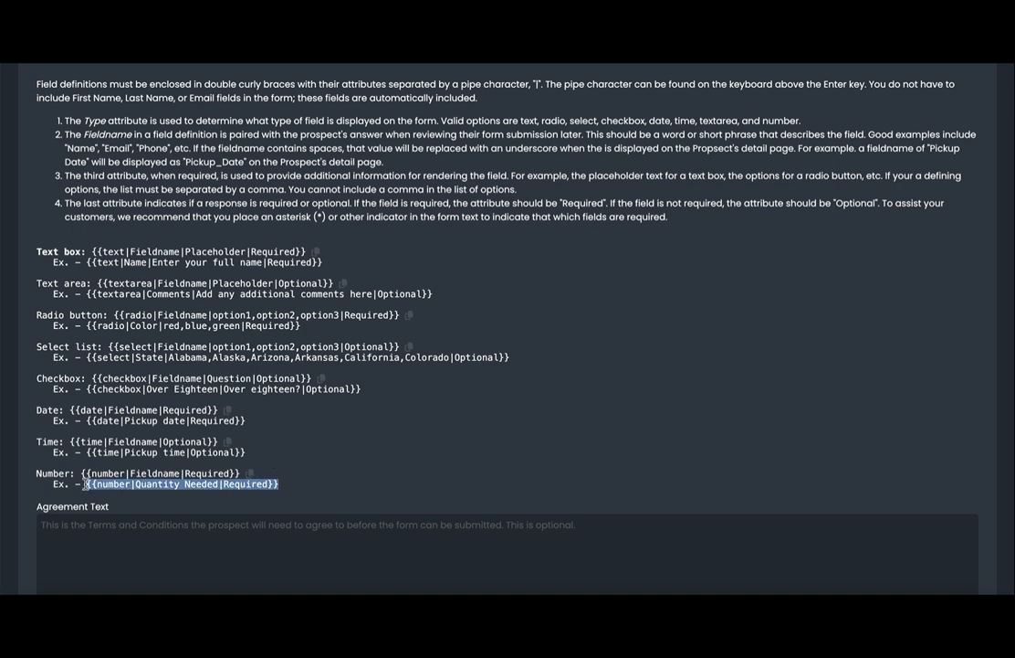
pyautogui.scroll(3, 84, 483)
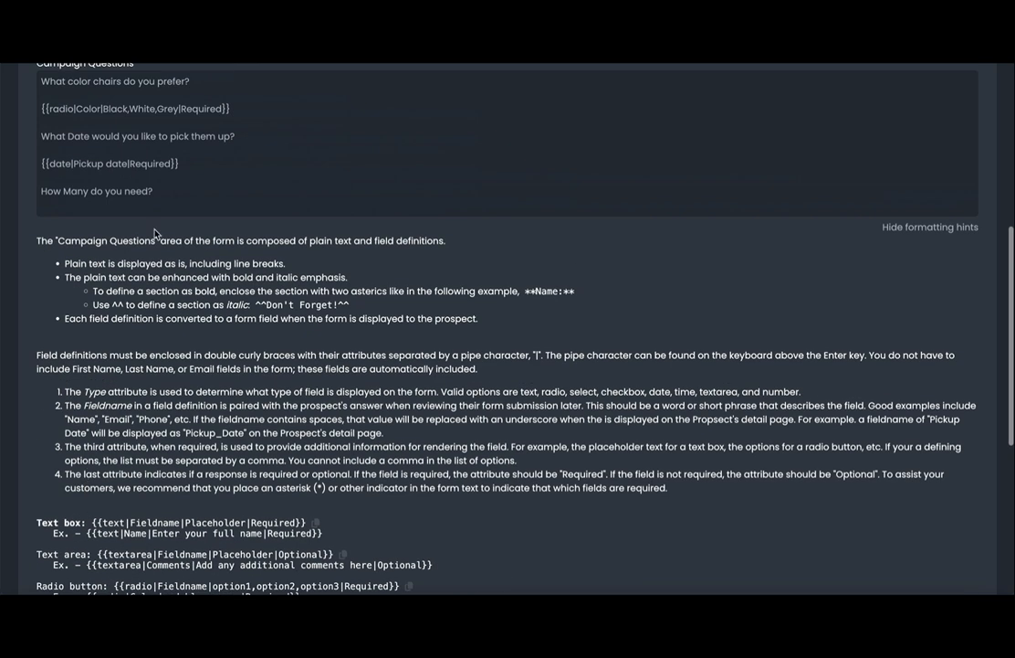
pyautogui.press('Return')
pyautogui.press('Return')
pyautogui.hotkey('ctrl', 'v')
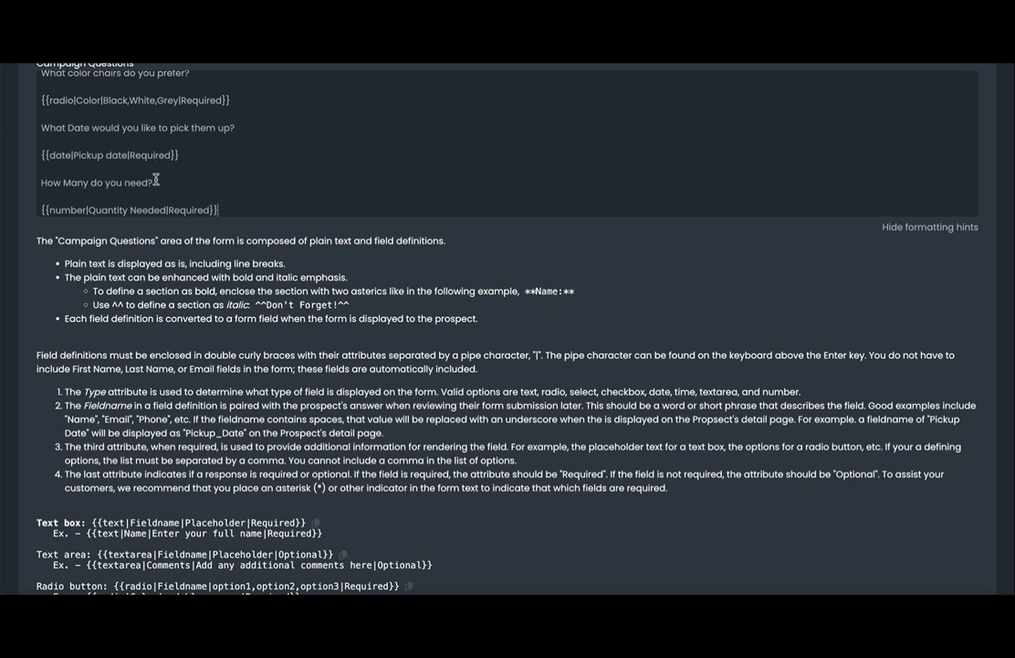
pyautogui.press('Return')
pyautogui.press('Return')
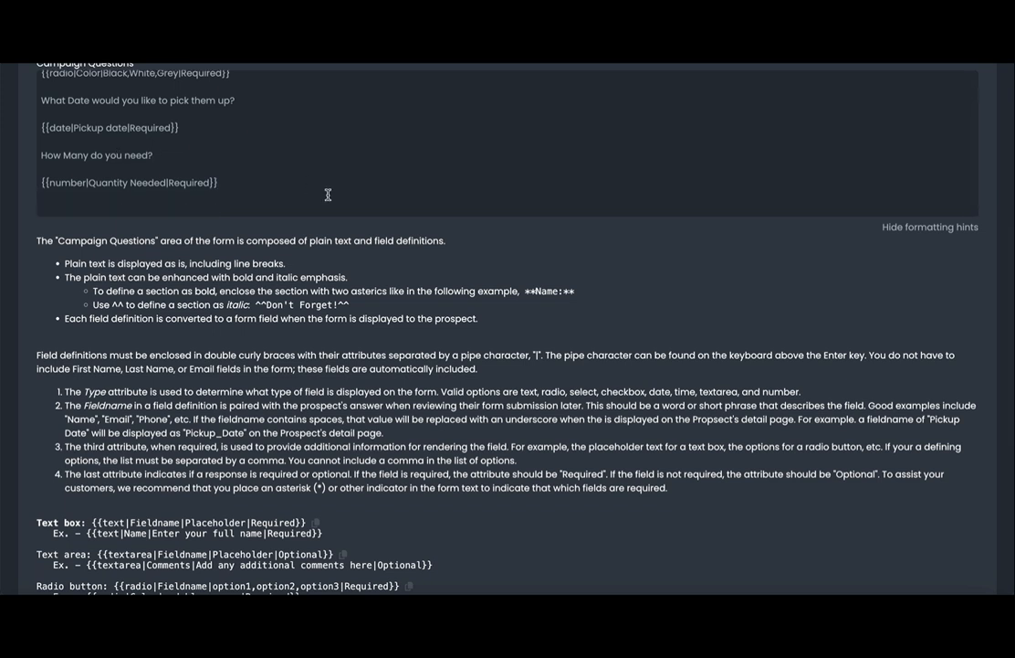
pyautogui.write('Do you have any additional requests?')
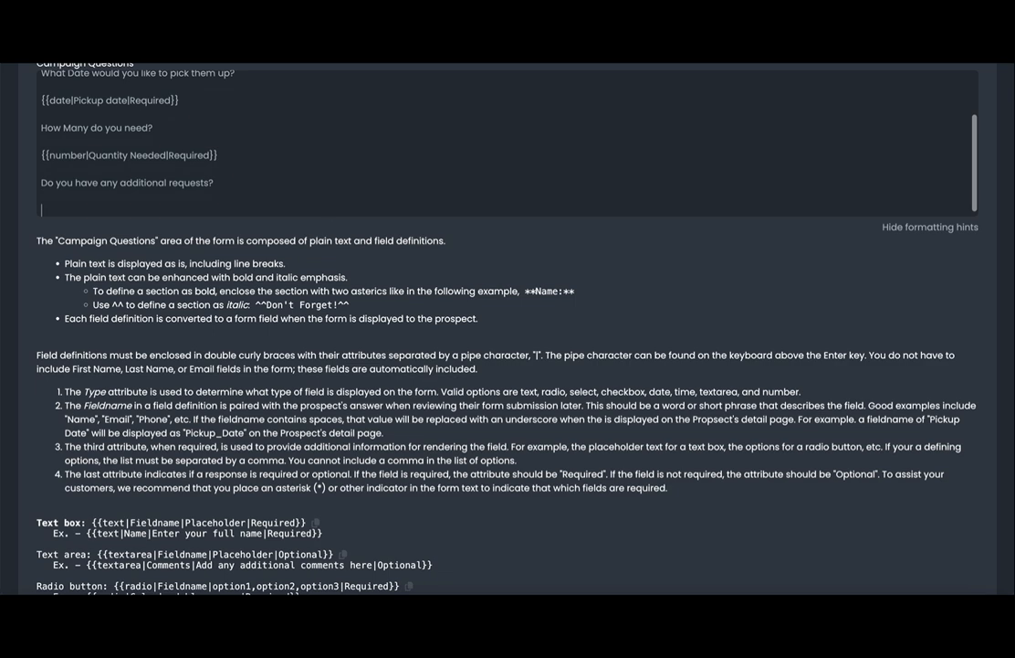
# Copy the Comments text area example and paste it below the additional-requests question.
pyautogui.scroll(-3, 274, 416)
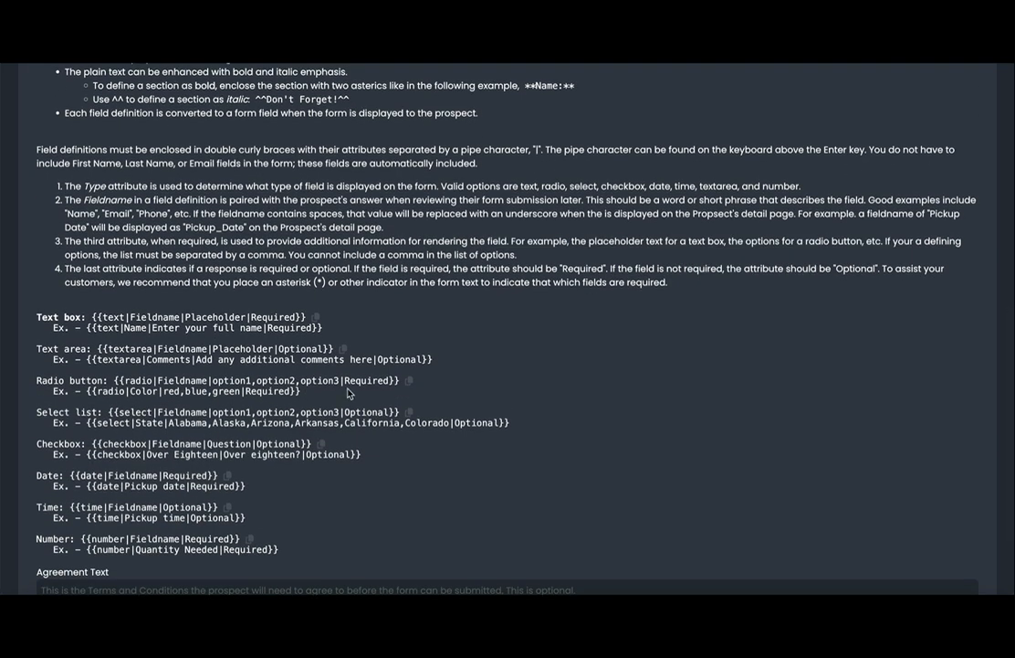
pyautogui.moveTo(436, 363); pyautogui.dragTo(87, 361)
pyautogui.hotkey('ctrl', 'c')
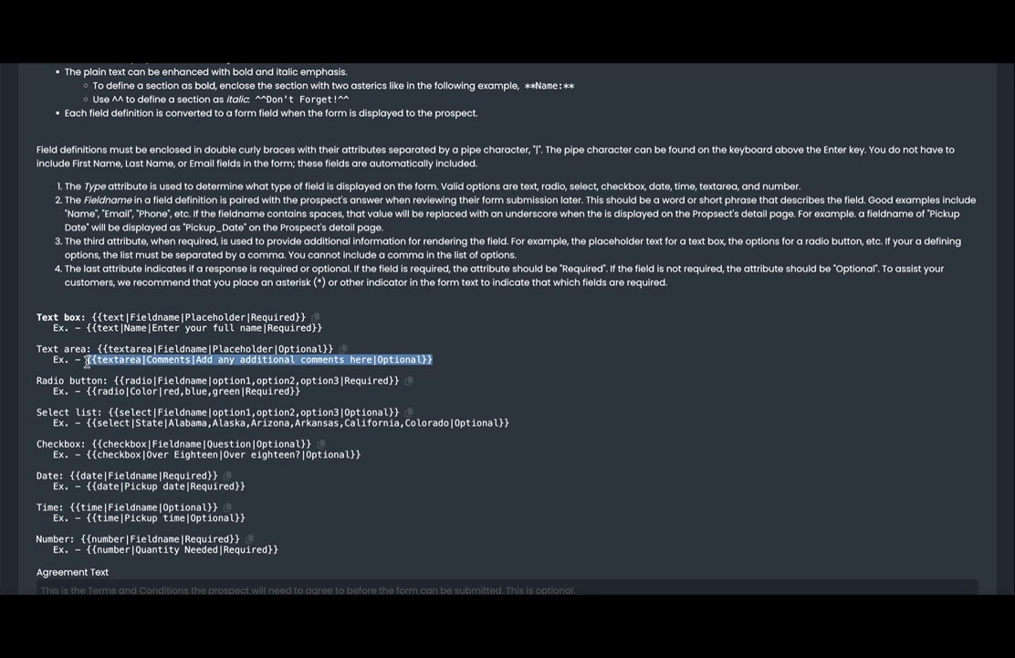
pyautogui.scroll(3, 228, 350)
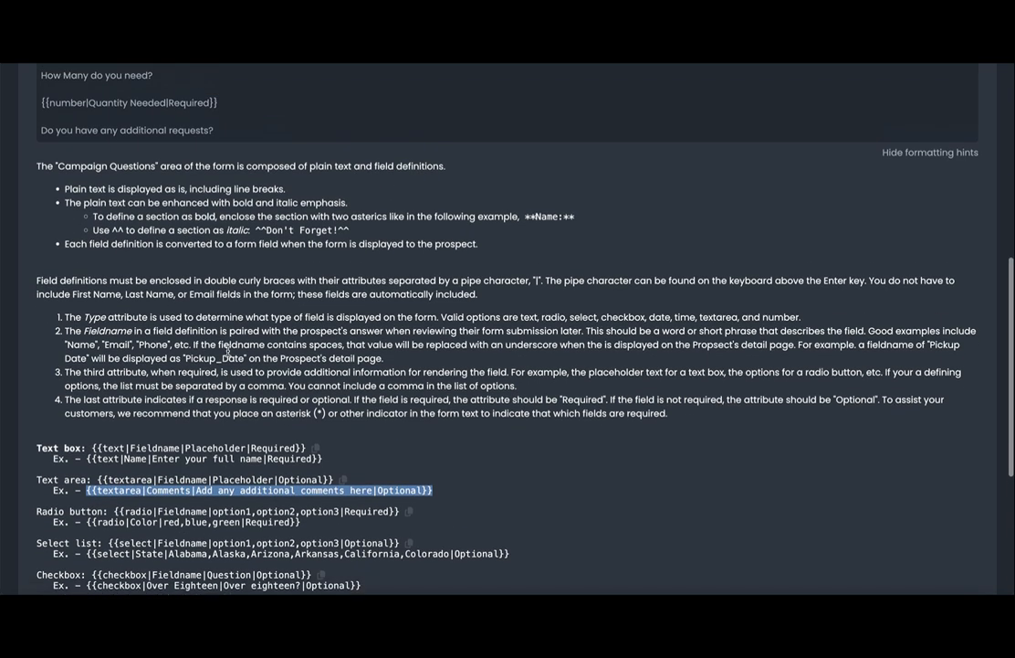
pyautogui.click(224, 248)
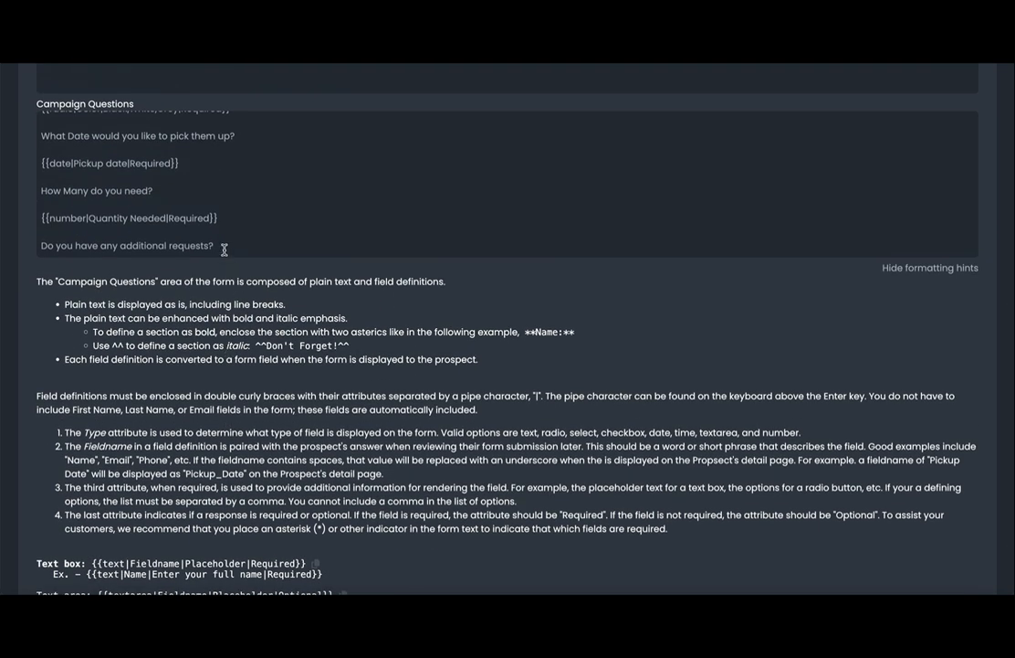
pyautogui.press('Return')
pyautogui.hotkey('ctrl', 'v')
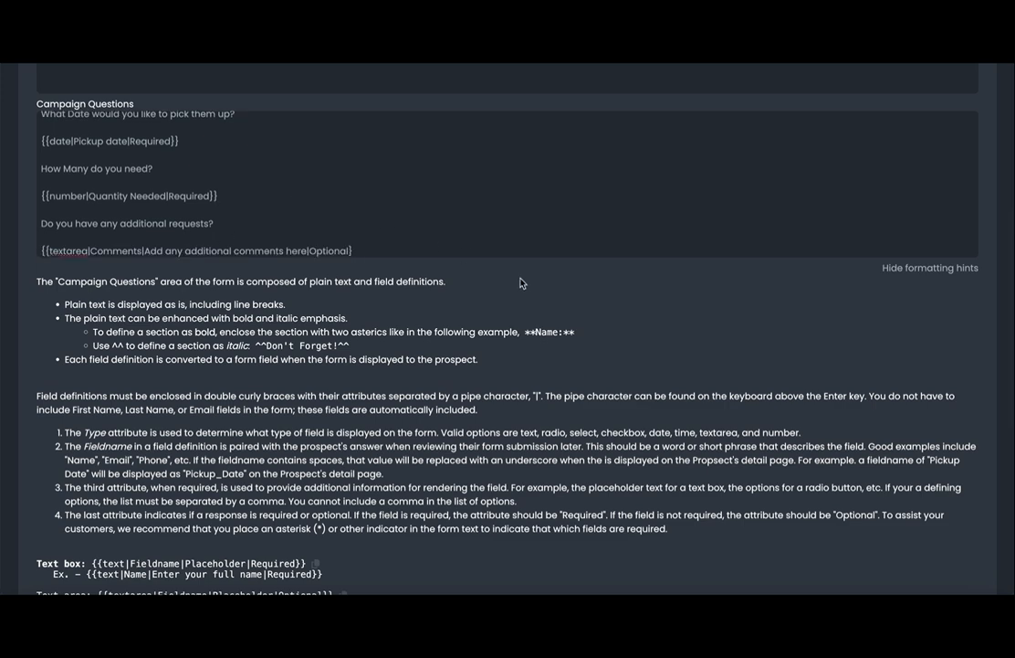
# Preview the Equipment Rental Form as customers will see it.
pyautogui.scroll(-5, 522, 286)
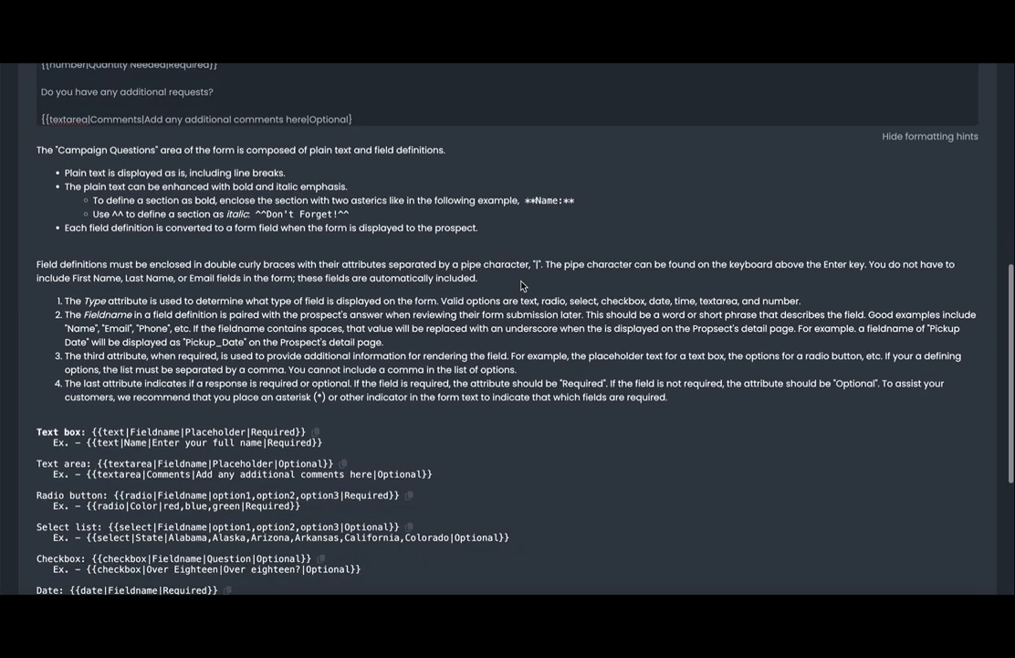
pyautogui.scroll(8, 522, 285)
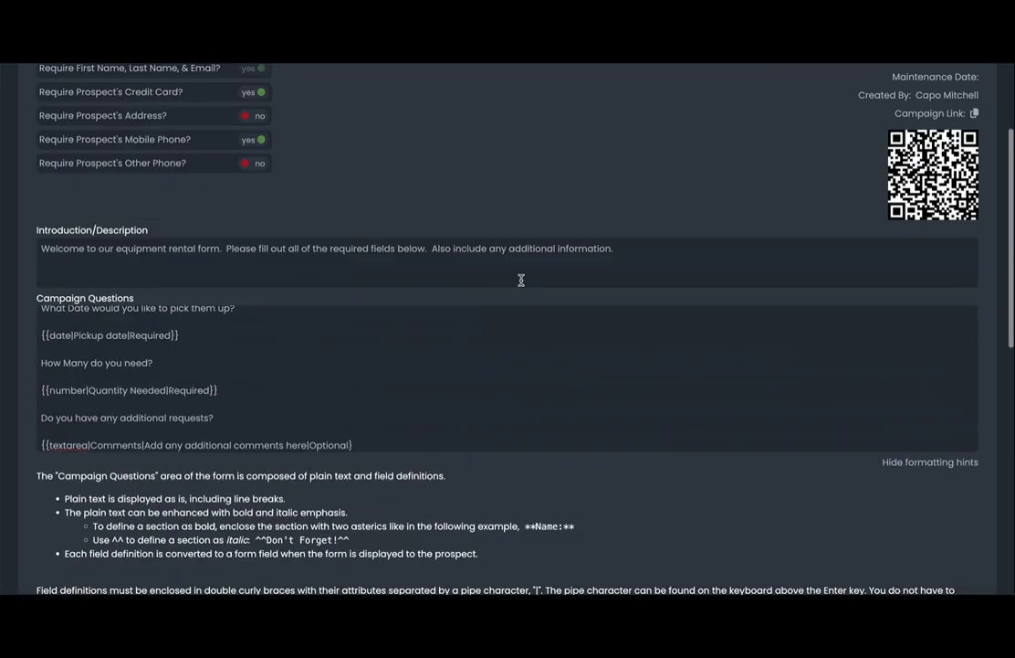
pyautogui.scroll(-8, 521, 280)
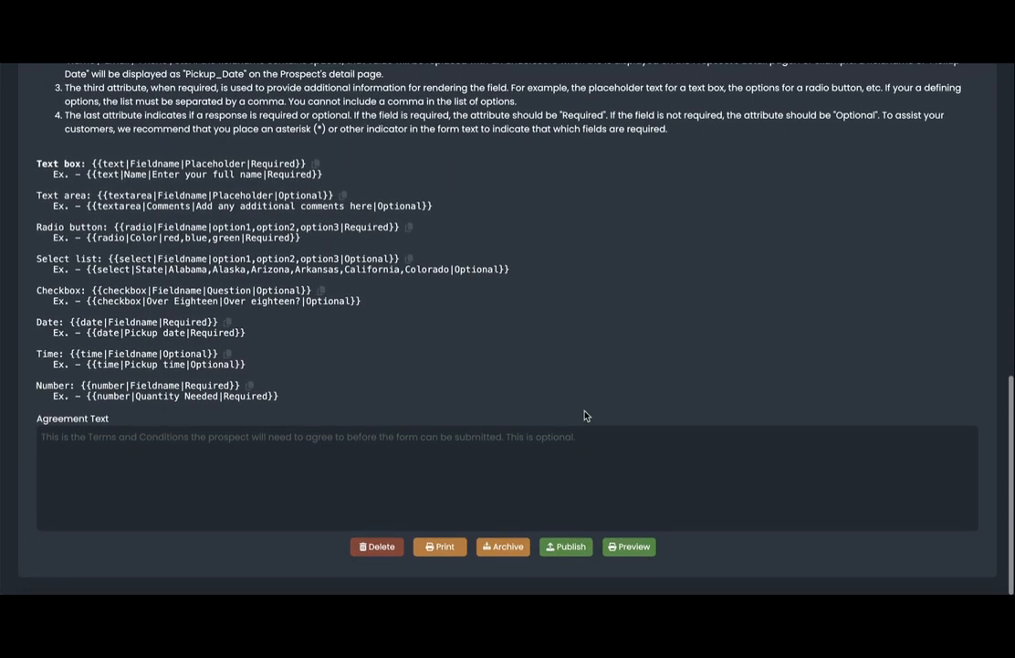
pyautogui.click(625, 549)
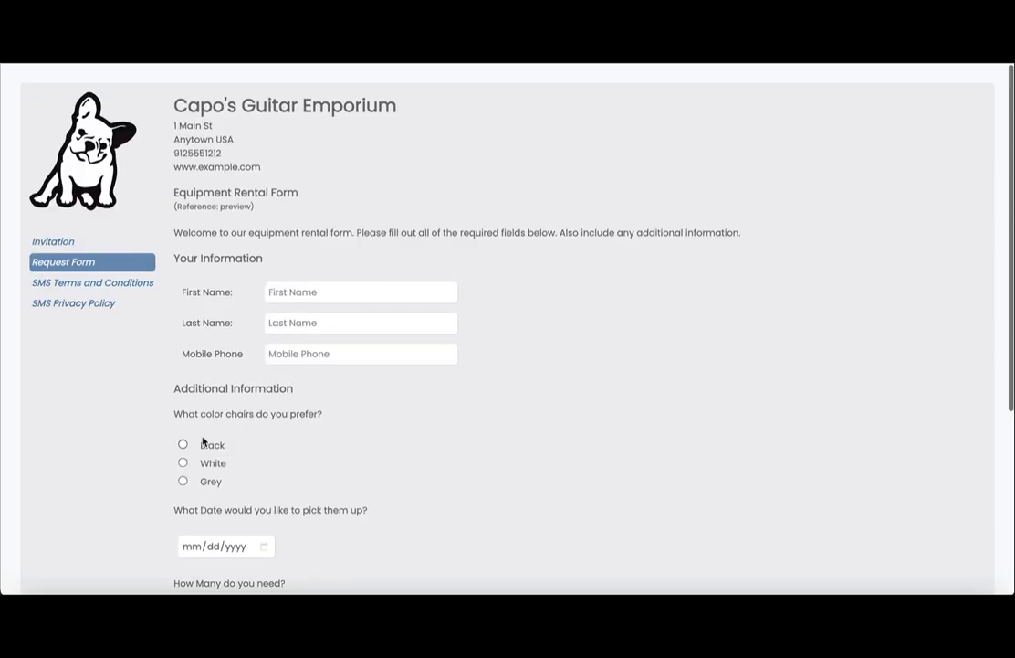
# Scroll the preview down to Payment Information, then close it to return to the editor.
pyautogui.scroll(-1, 214, 438)
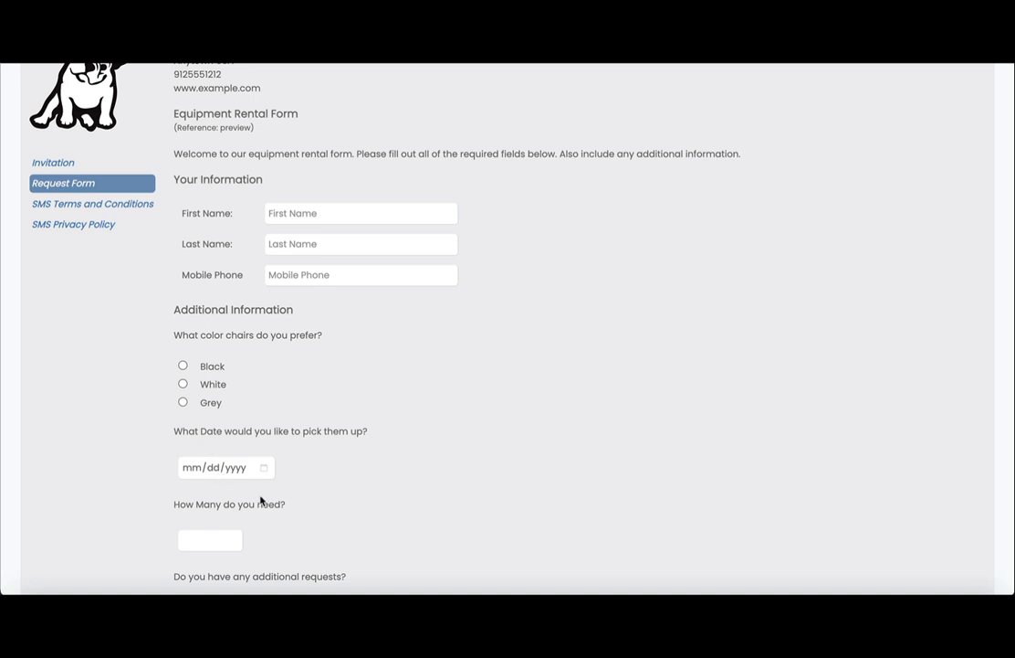
pyautogui.scroll(-1, 260, 498)
pyautogui.scroll(-1, 261, 494)
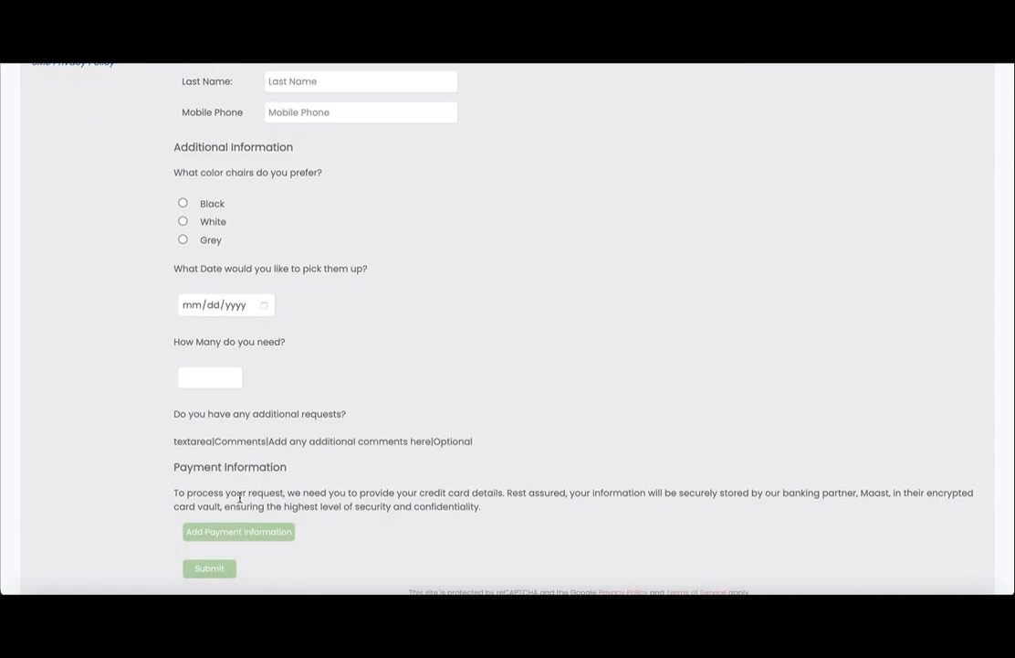
pyautogui.scroll(-1, 240, 498)
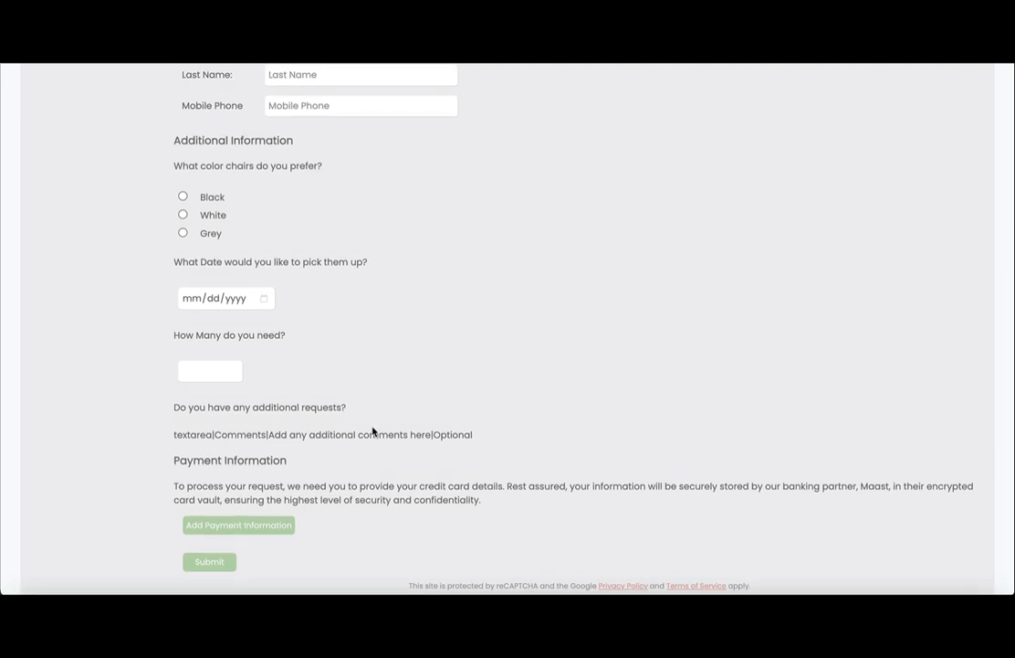
pyautogui.scroll(3, 372, 431)
pyautogui.hotkey('ctrl', 'w')
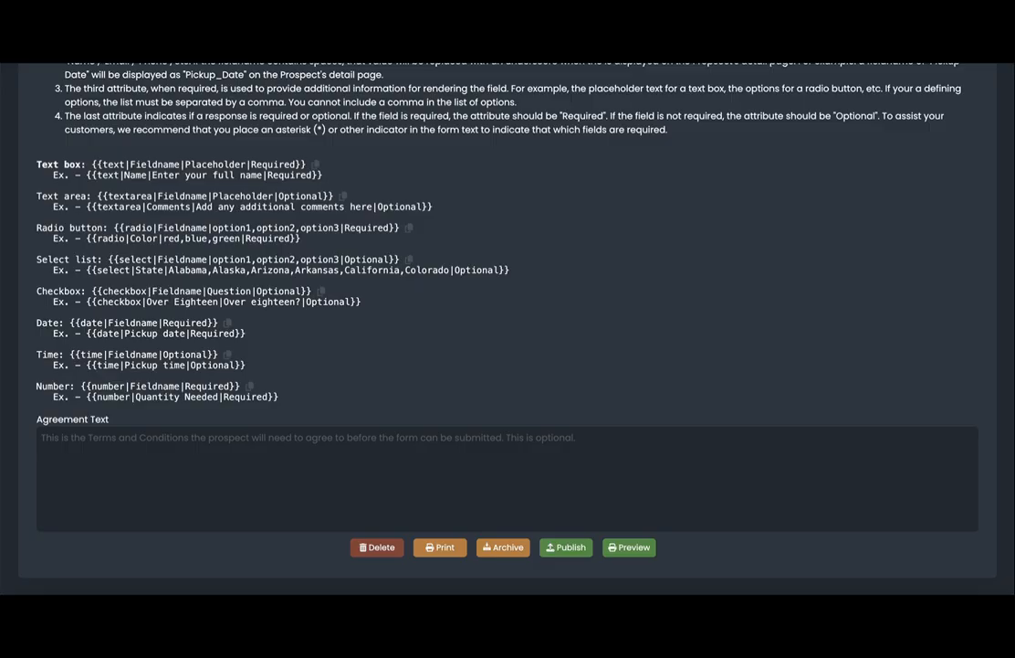
# Add the missing closing brace to the Comments textarea line and re-preview to confirm the comments box.
pyautogui.scroll(5, 281, 329)
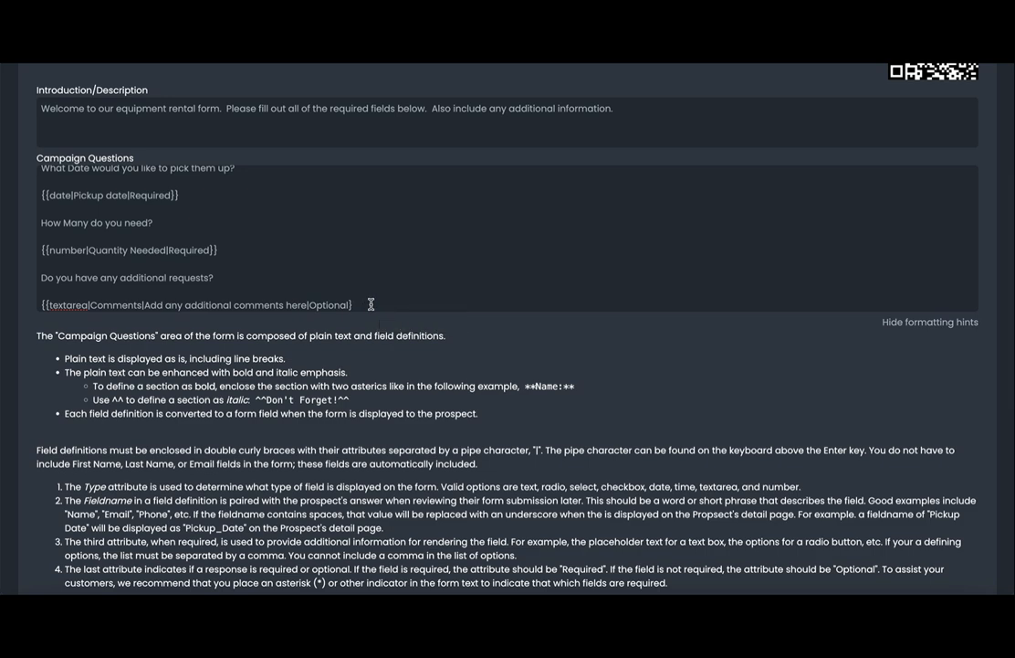
pyautogui.write('}')
pyautogui.scroll(-5, 496, 327)
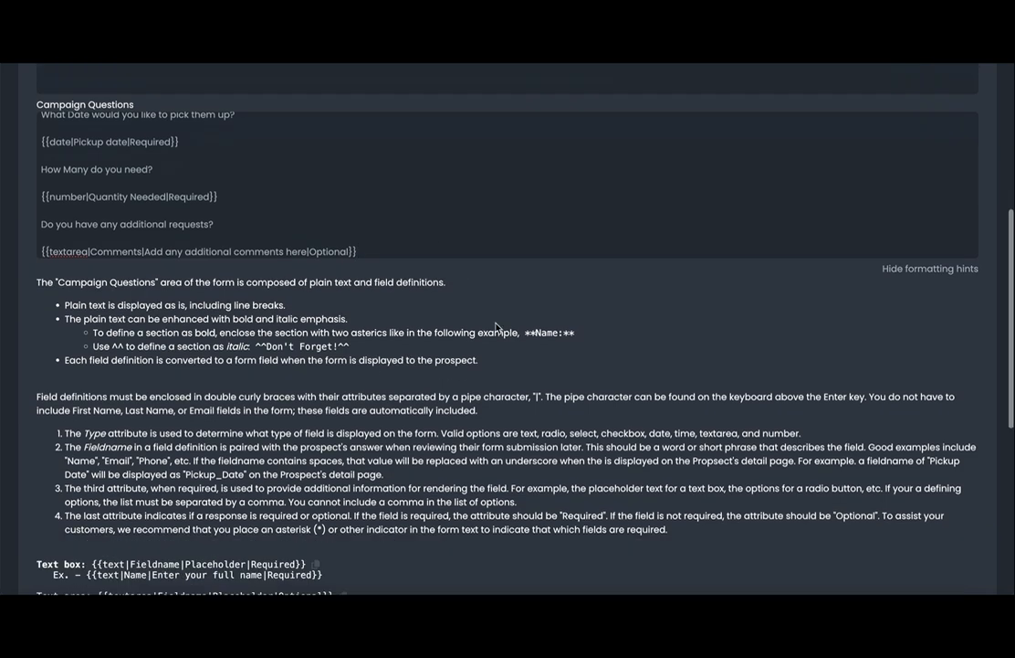
pyautogui.click(627, 553)
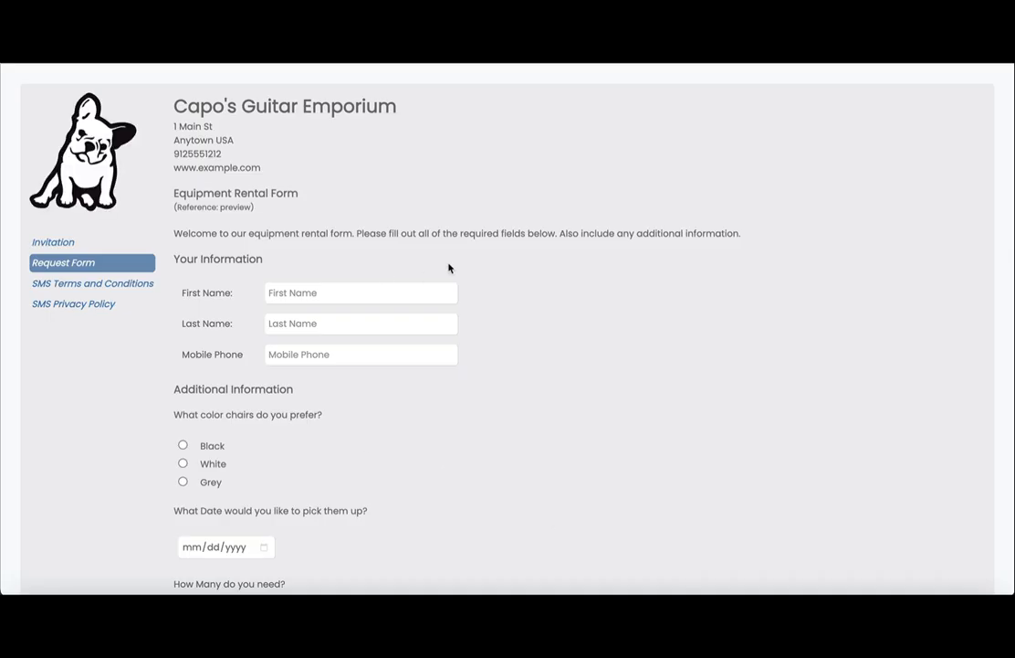
pyautogui.scroll(-2, 449, 268)
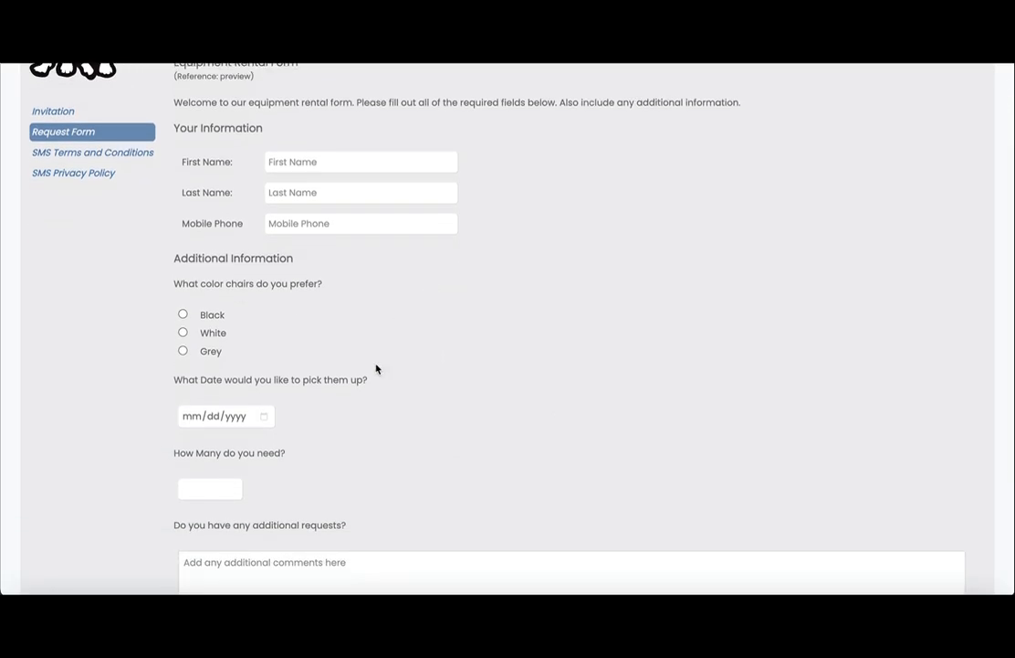
pyautogui.scroll(-3, 376, 368)
pyautogui.scroll(-1, 376, 368)
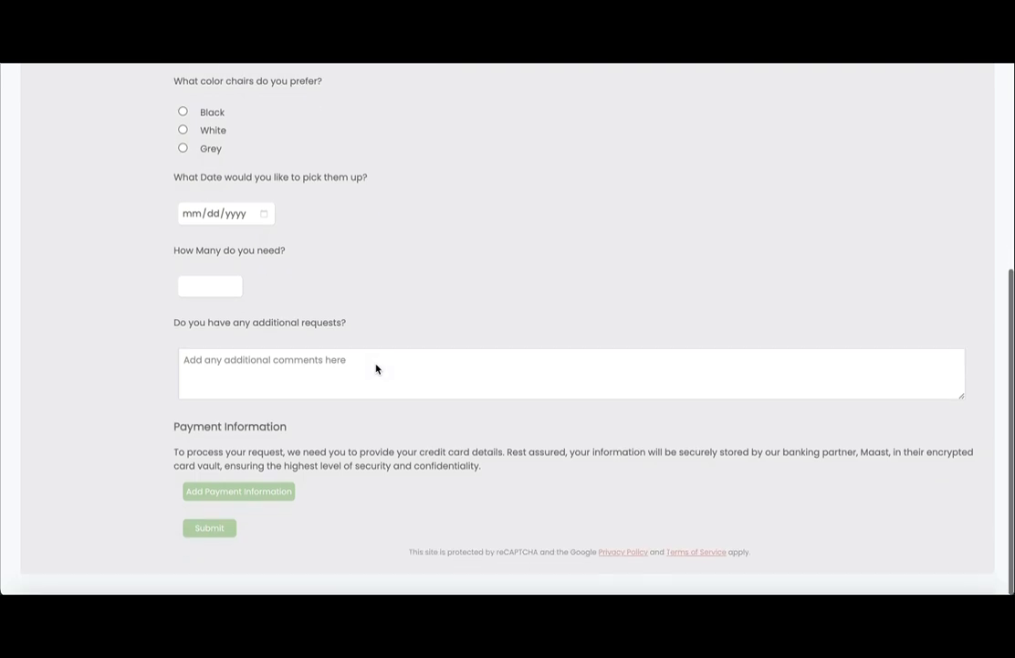
pyautogui.scroll(6, 376, 365)
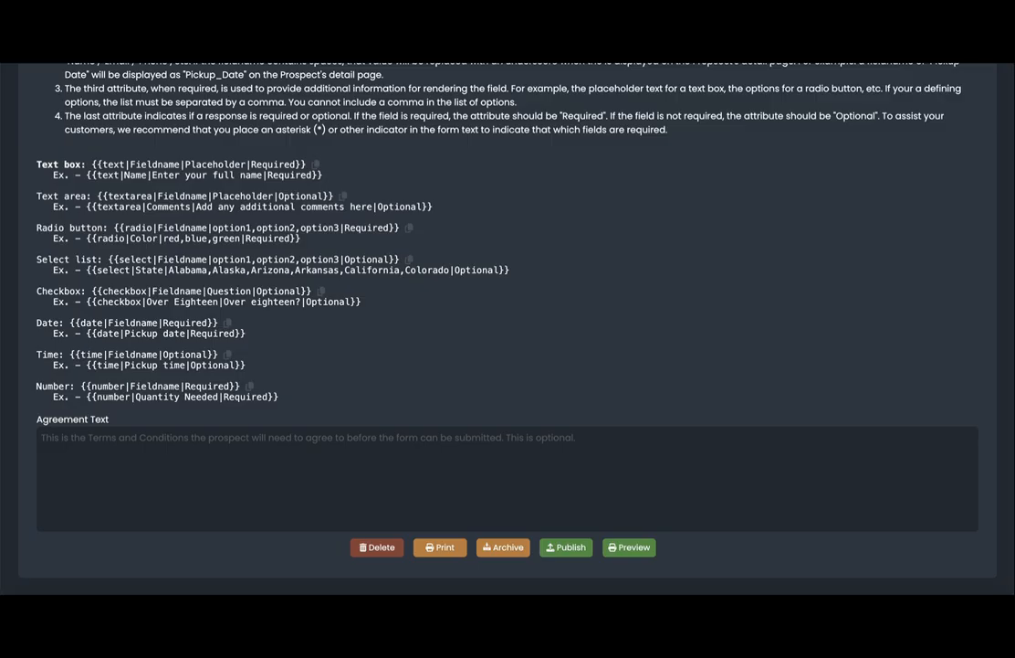
# Publish the Equipment Rental Form campaign, confirming Yes in the PUBLISH dialog.
pyautogui.click(570, 548)
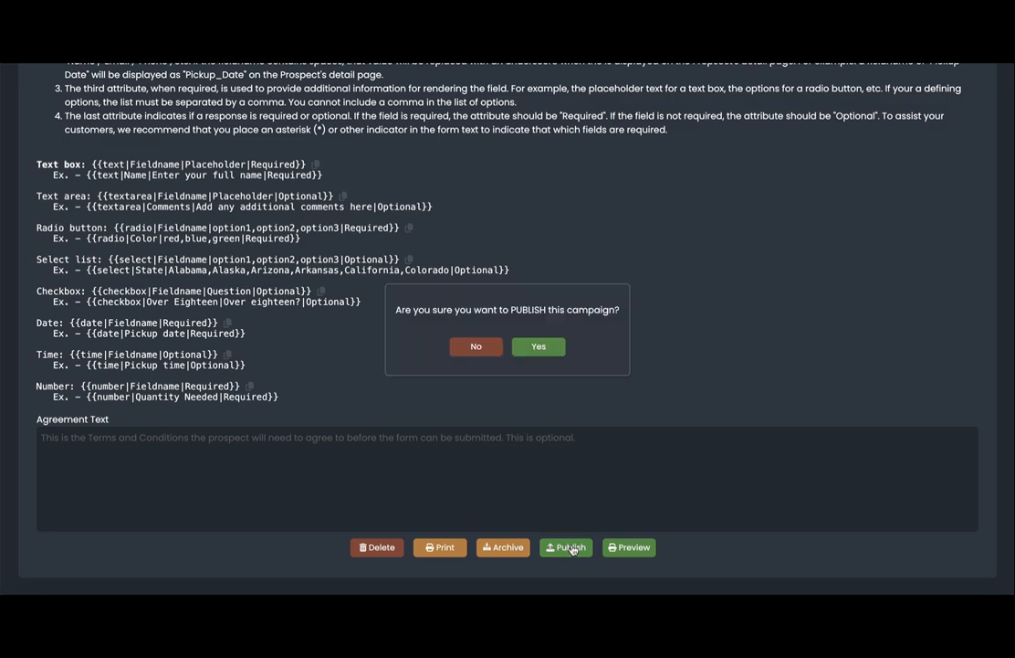
pyautogui.click(539, 347)
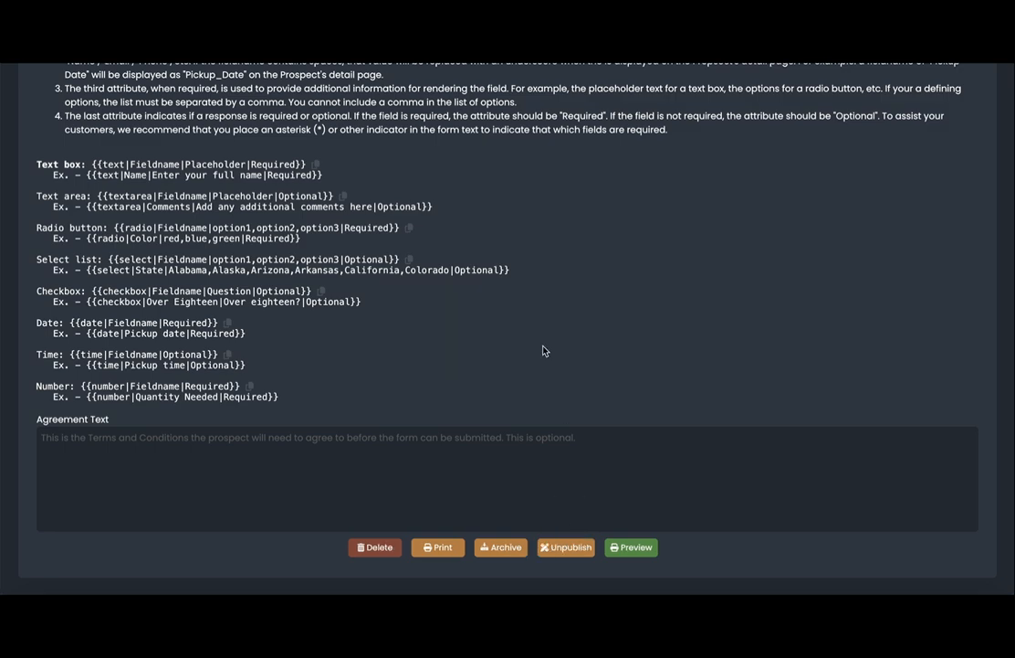
pyautogui.scroll(9, 543, 351)
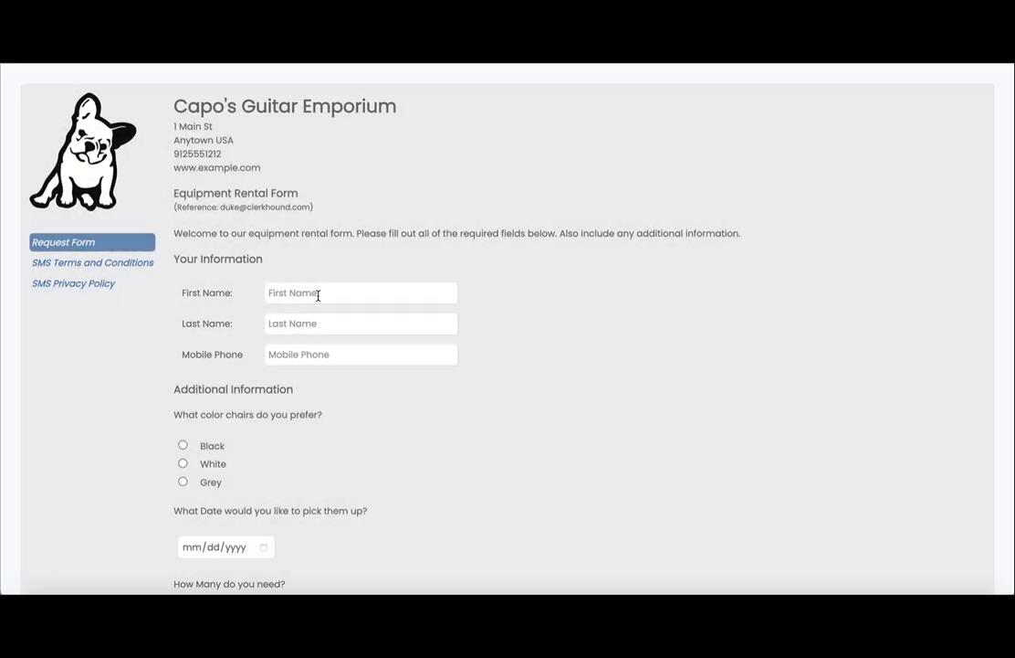
# Enter the customer's first and last name and fill the mobile phone from the autofill suggestion.
pyautogui.click(319, 294)
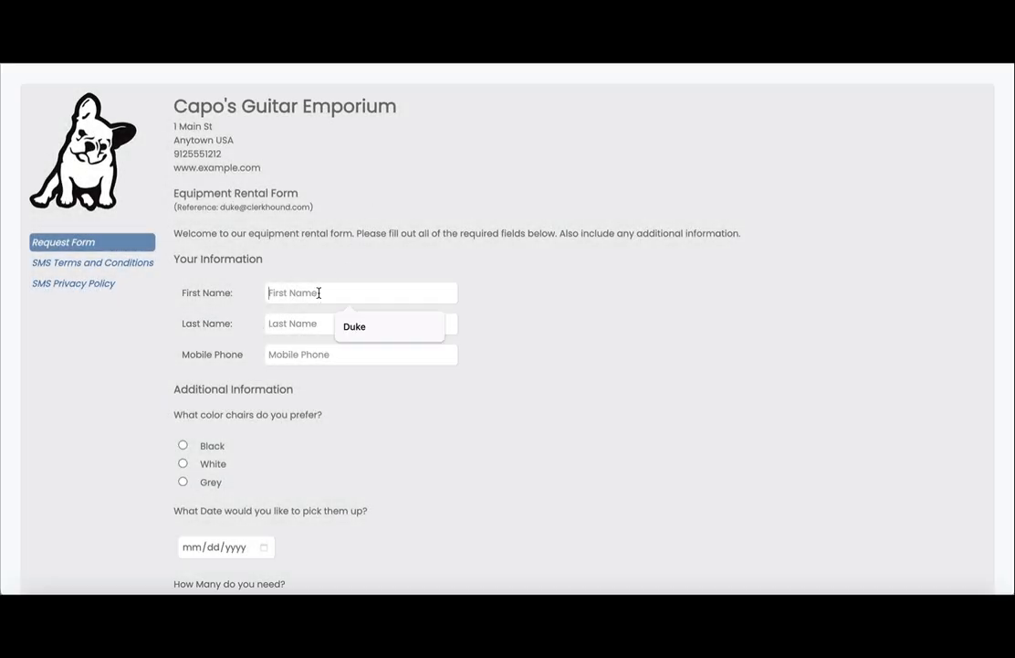
pyautogui.press('Tab')
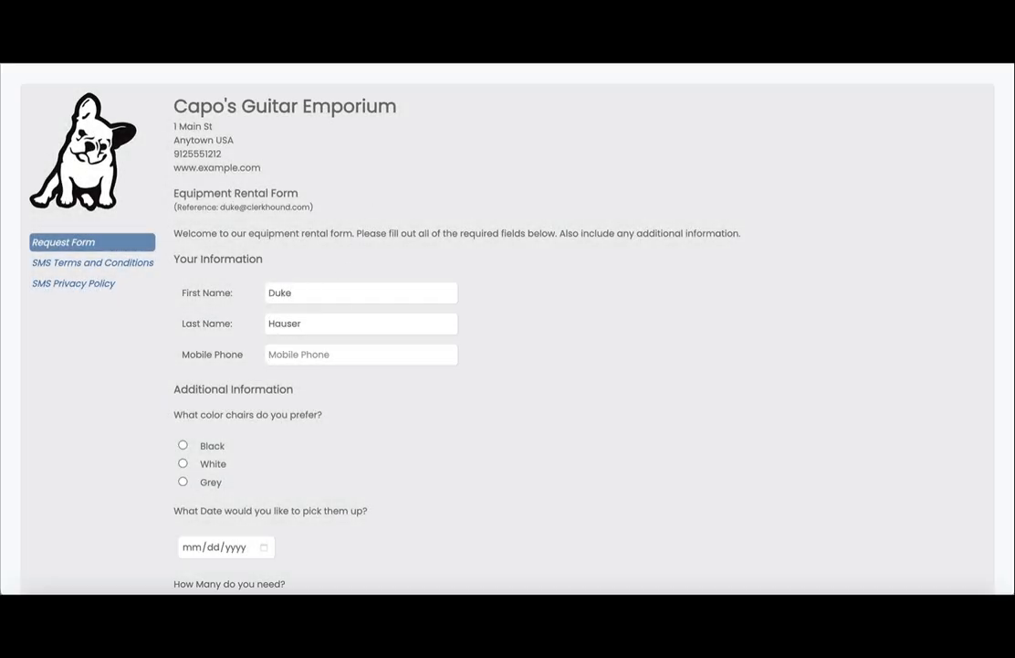
pyautogui.press('Tab')
pyautogui.write('92')
pyautogui.press('BackSpace')
pyautogui.write('2')
pyautogui.press('BackSpace')
pyautogui.write('12')
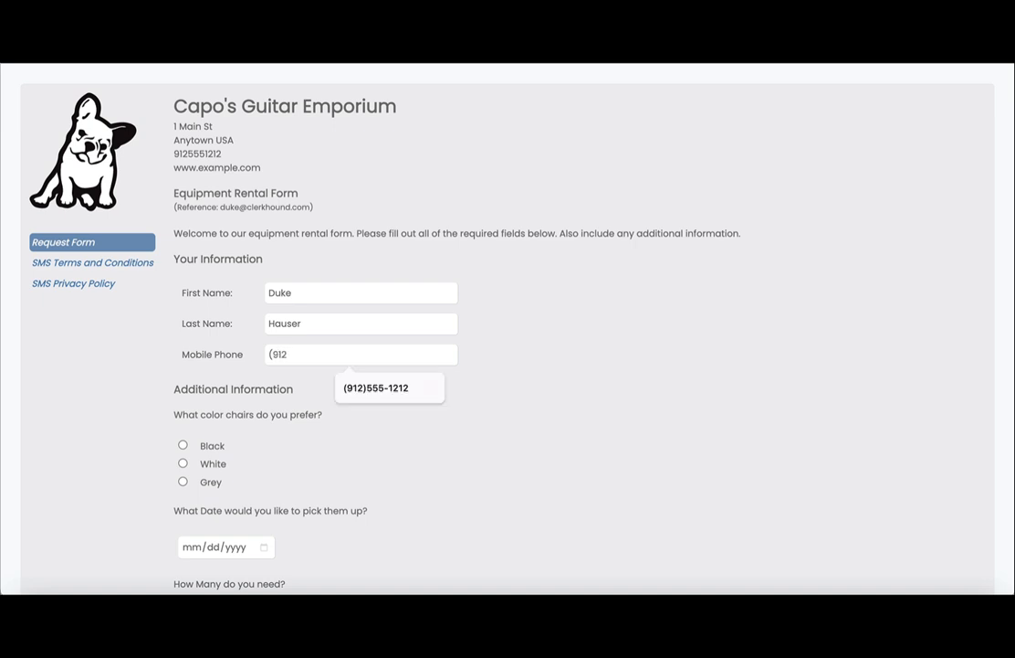
pyautogui.click(374, 387)
# Set the pickup date to August 3, 2024 and enter quantity 15.
pyautogui.scroll(-1, 375, 399)
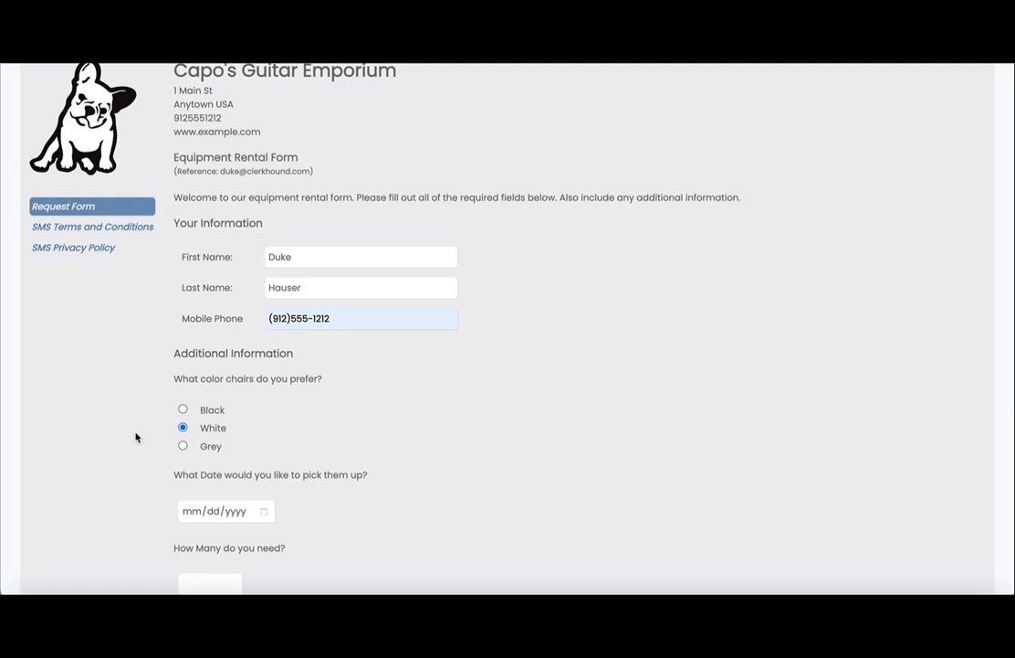
pyautogui.scroll(-1, 135, 435)
pyautogui.click(265, 416)
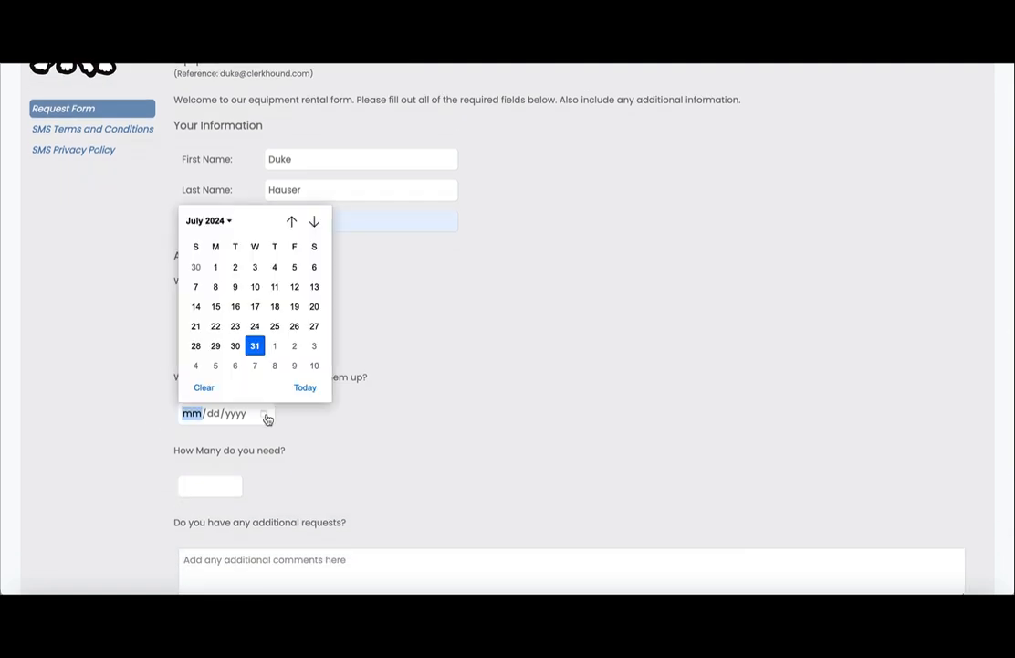
pyautogui.click(314, 346)
pyautogui.scroll(-1, 315, 434)
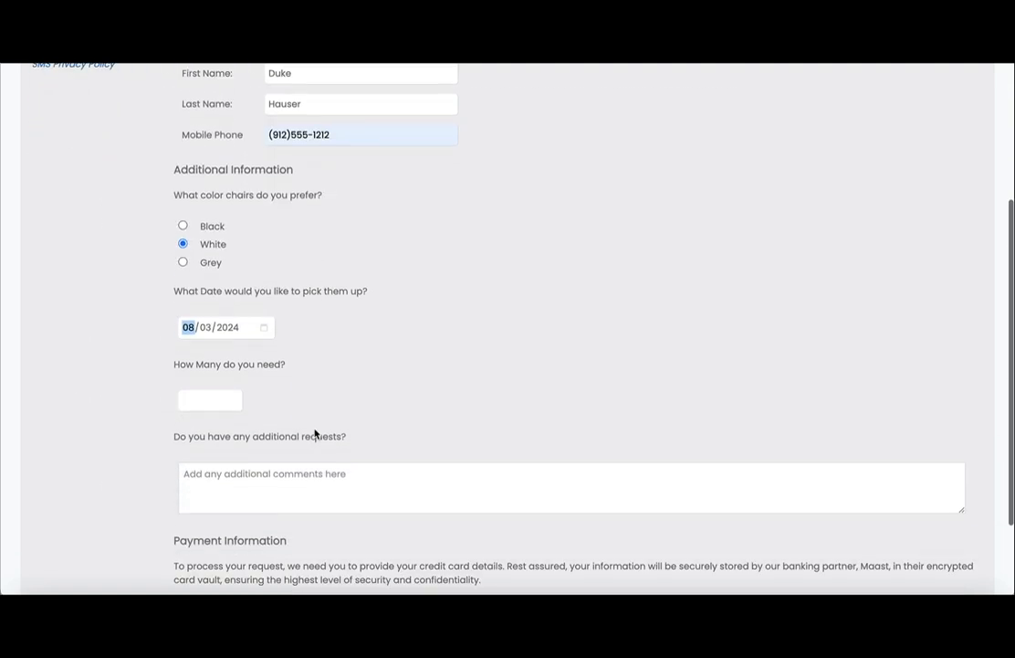
pyautogui.click(207, 407)
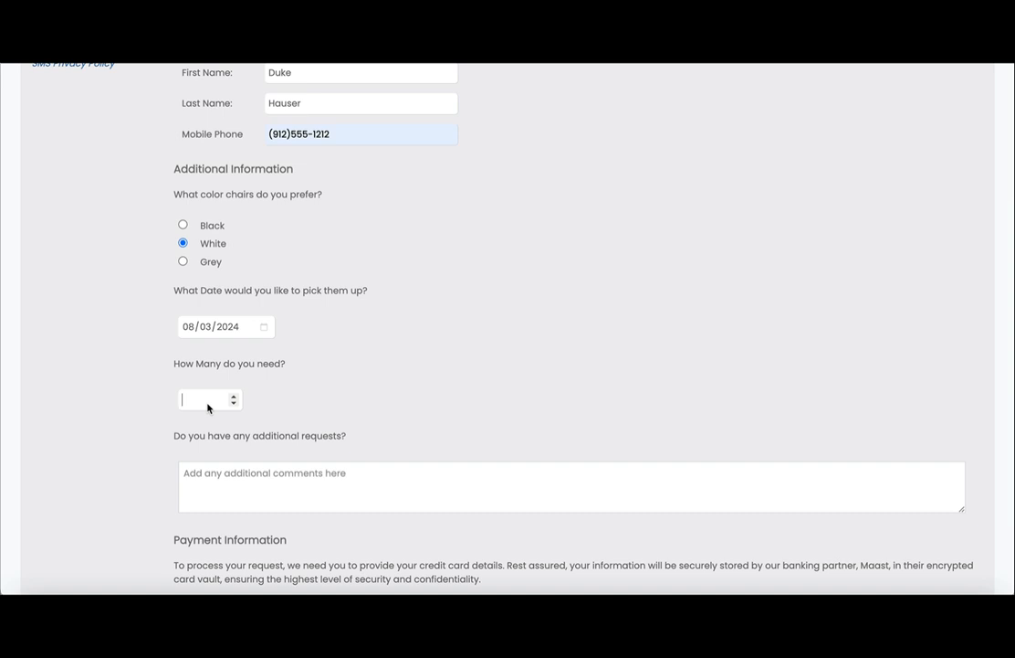
pyautogui.write('15')
# Write the request 'Do you have those covers that cover up the chair? The cloth covers'.
pyautogui.scroll(-1, 302, 396)
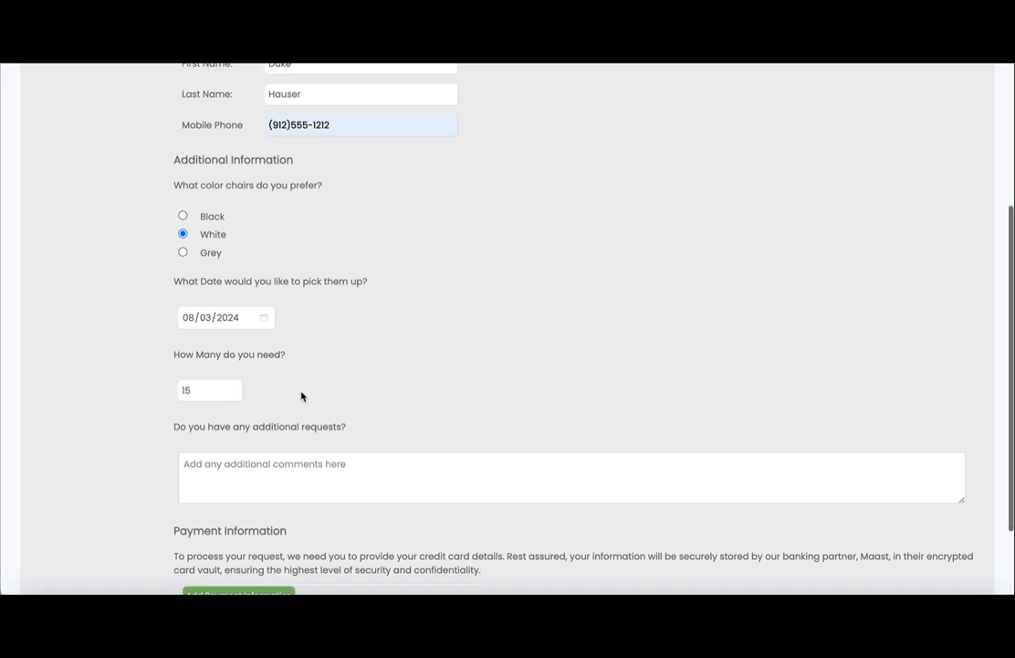
pyautogui.click(280, 396)
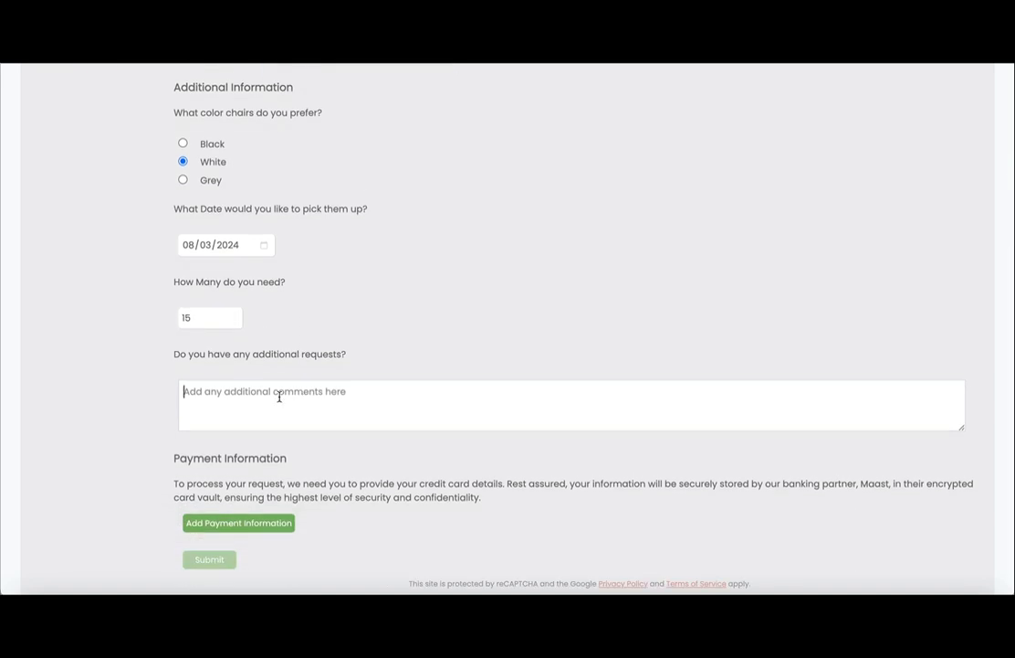
pyautogui.write('Do you have those ')
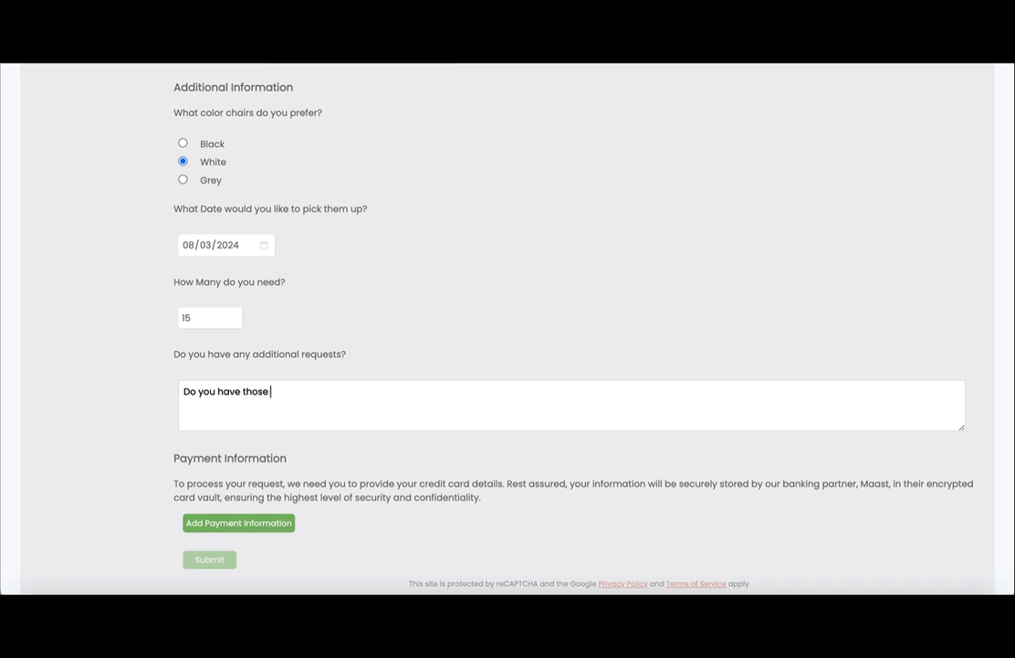
pyautogui.write('covers that cover up the chair')
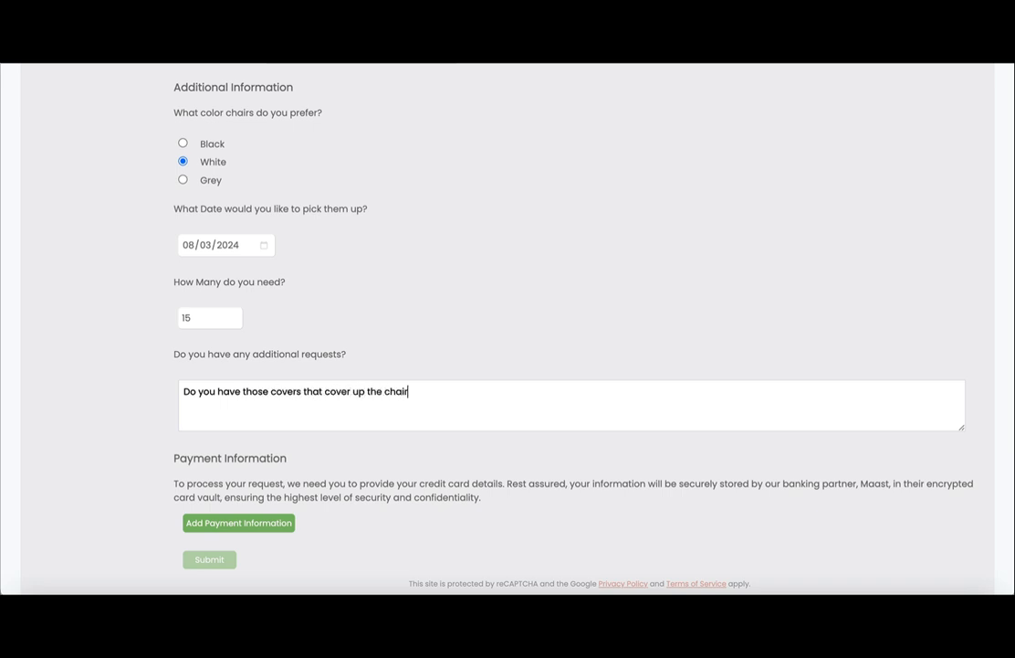
pyautogui.write('?  The cloth covers?')
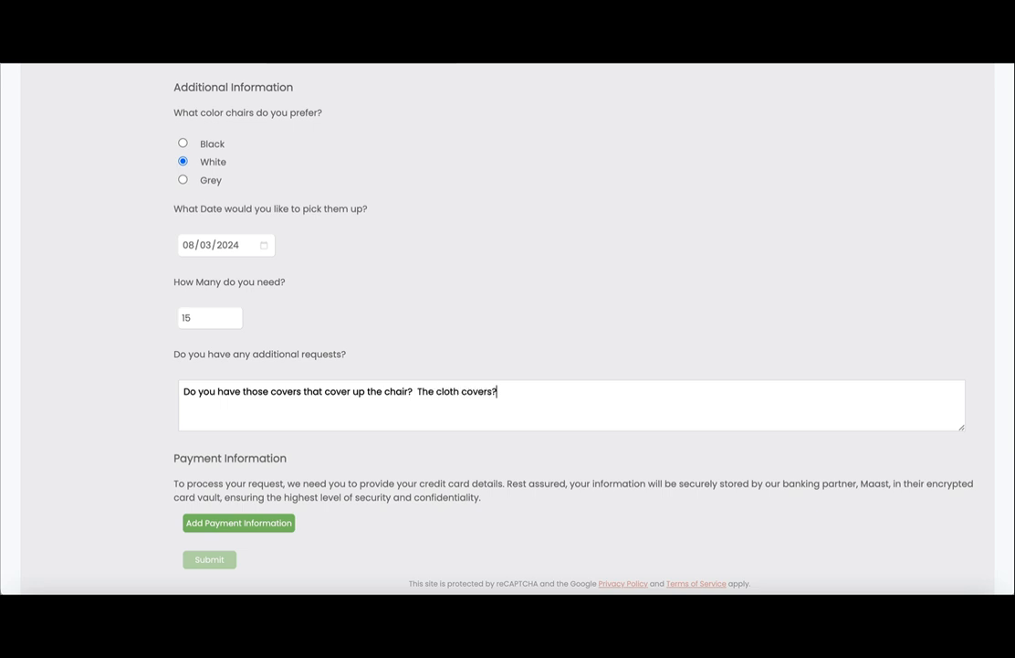
pyautogui.scroll(-1, 356, 325)
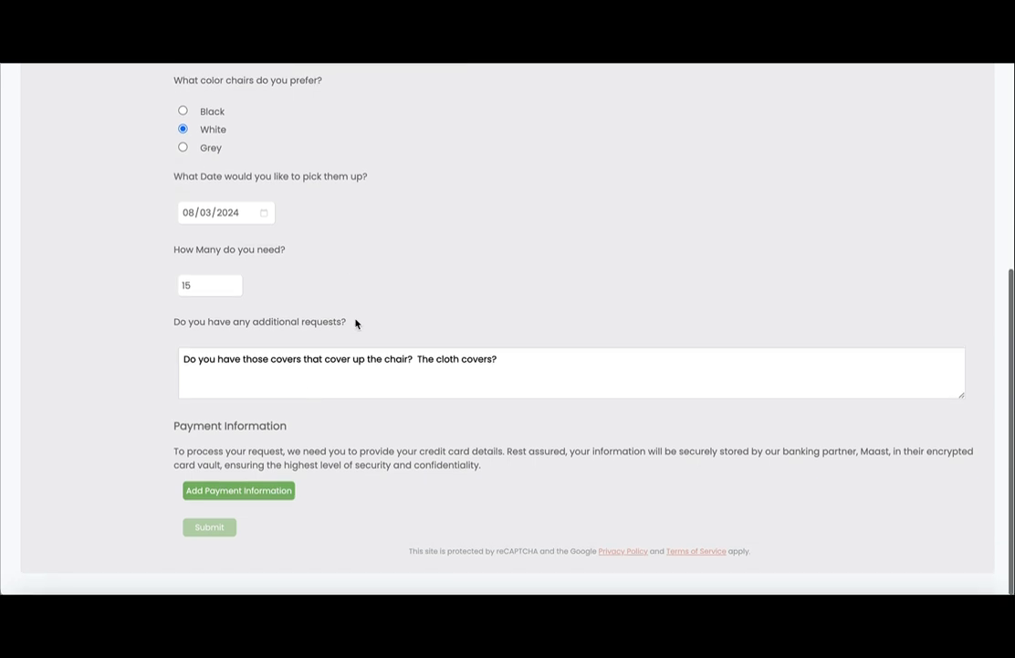
# Open Add Payment Information and enter the cardholder's name, card number and expiry date.
pyautogui.click(256, 502)
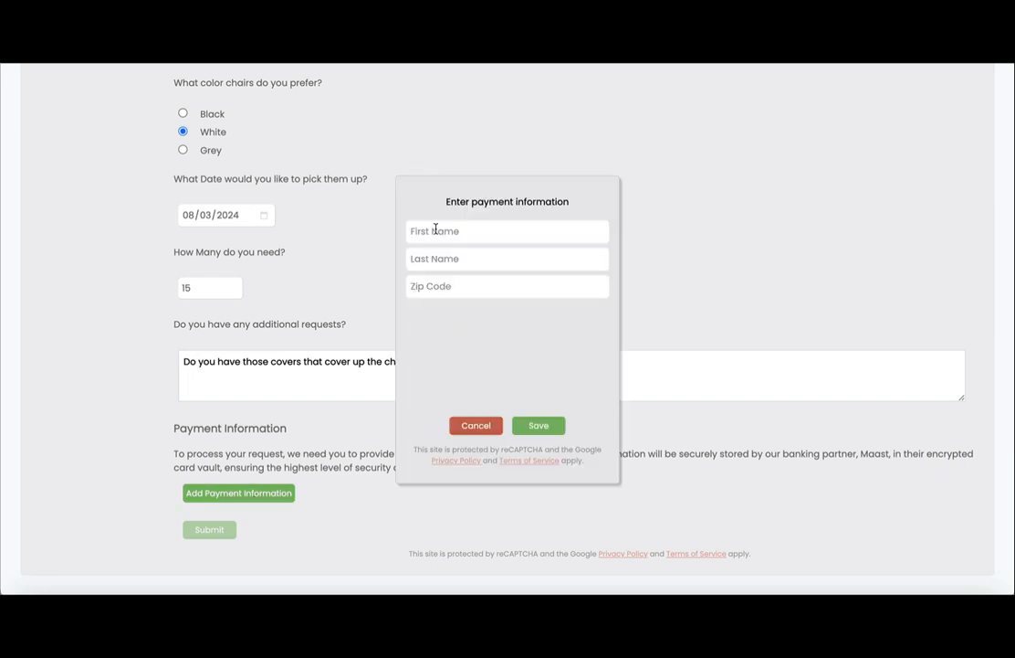
pyautogui.press('Tab')
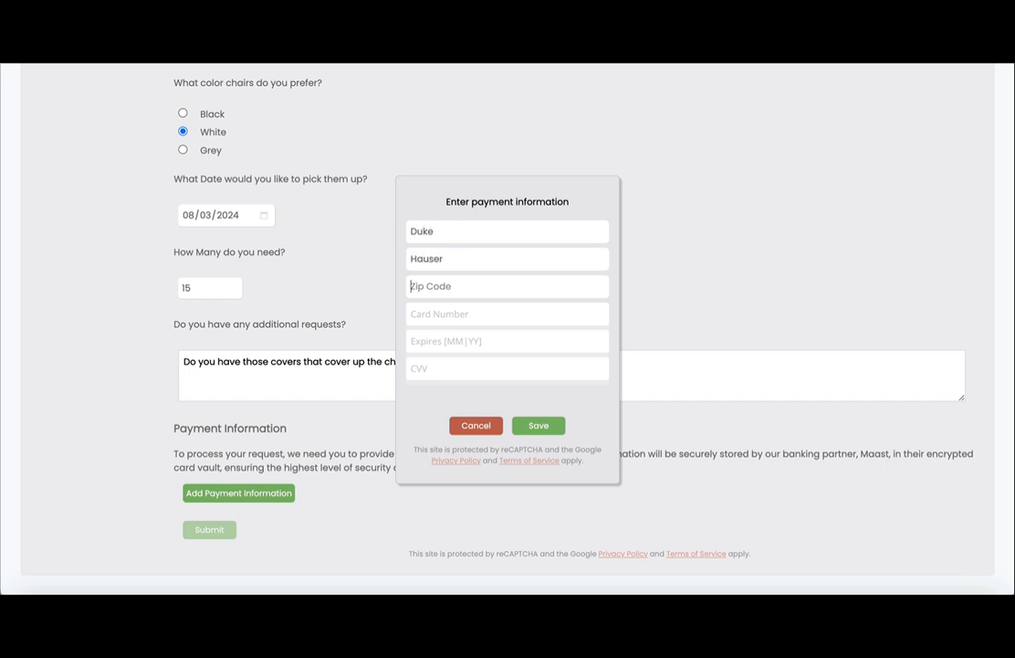
pyautogui.write('30458')
pyautogui.press('Tab')
pyautogui.write('41')
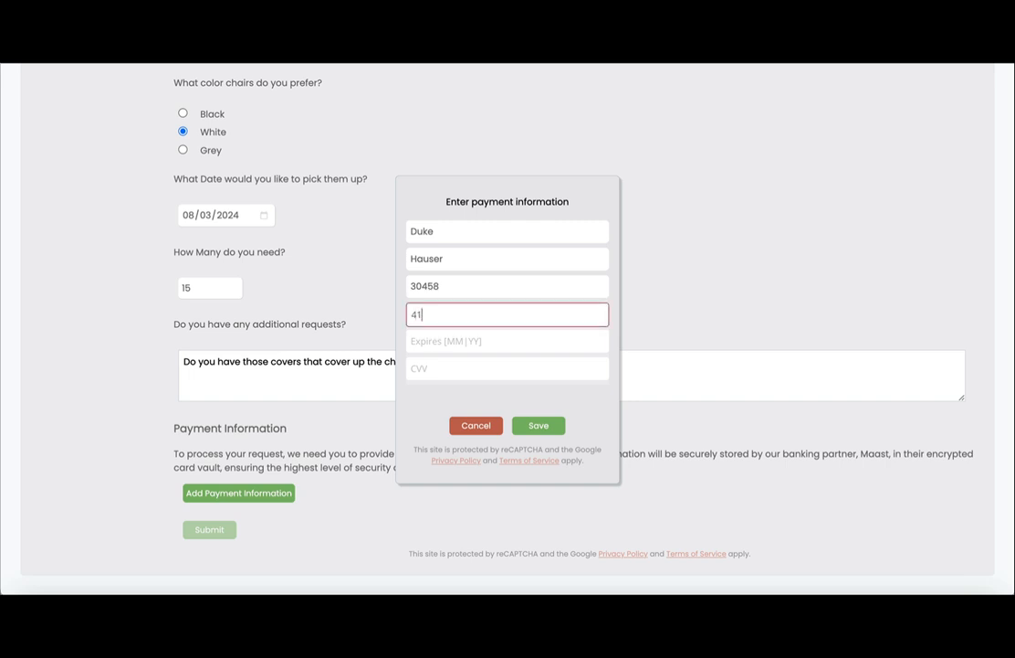
pyautogui.write('11 1111 1111 1111')
pyautogui.press('Tab')
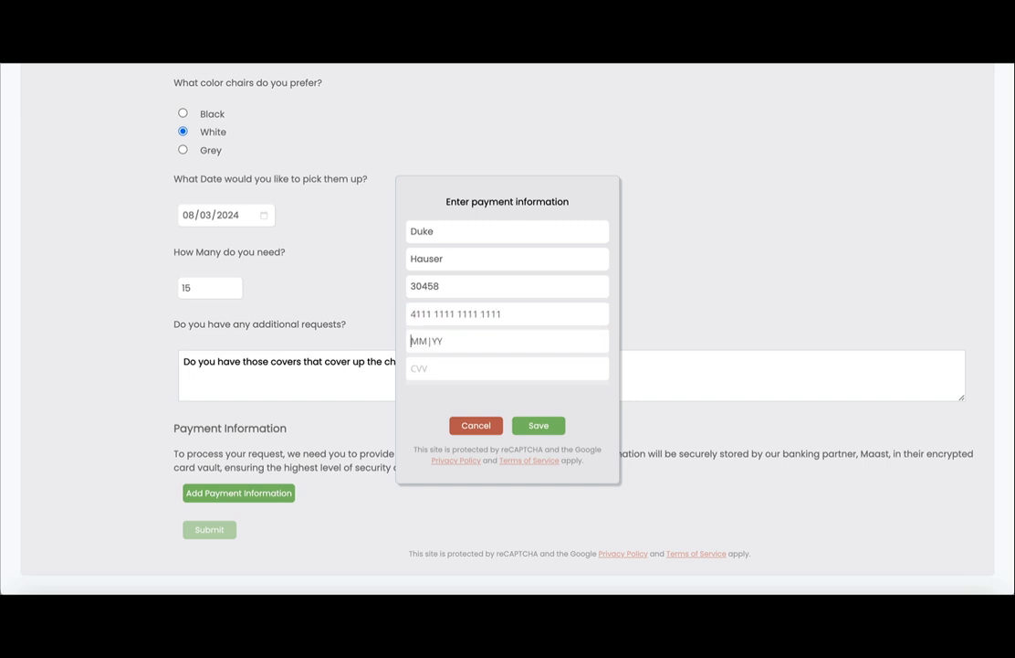
pyautogui.write('12')
pyautogui.write('2')
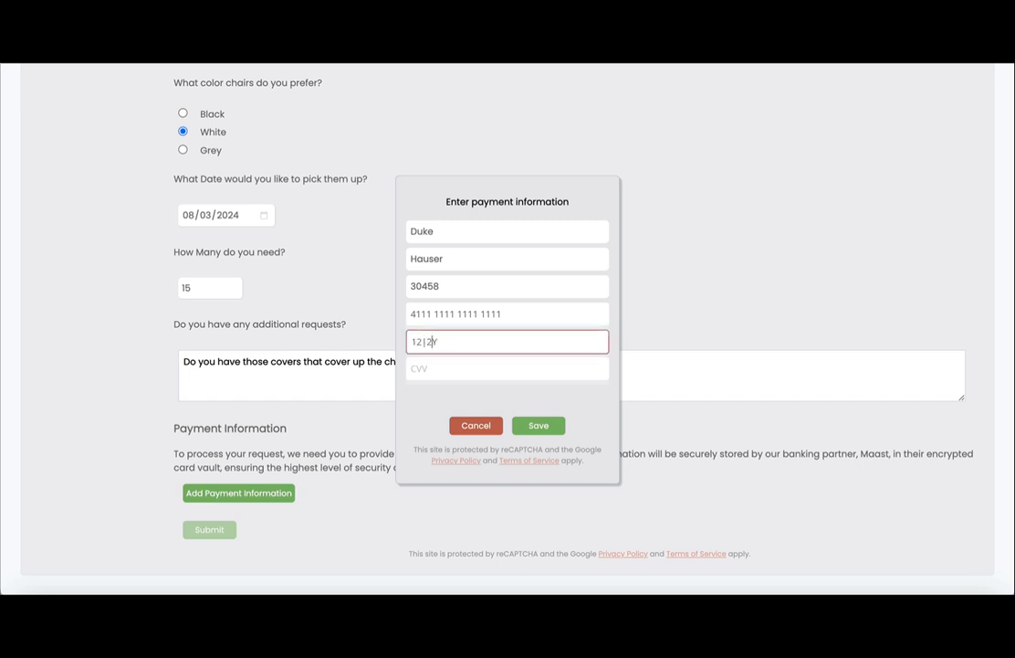
pyautogui.write('5')
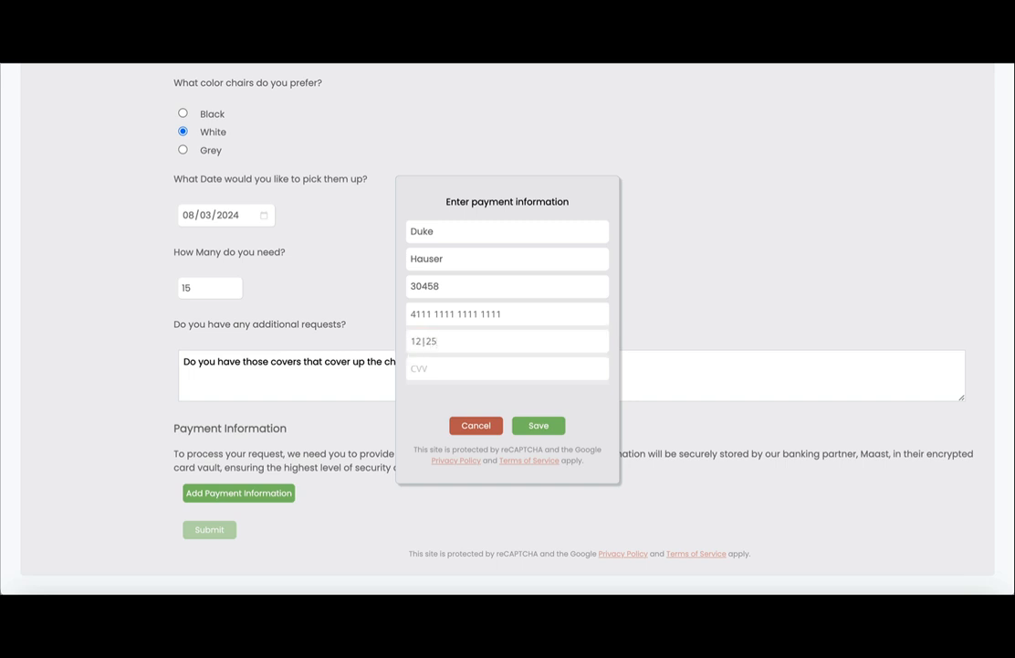
pyautogui.write('343')
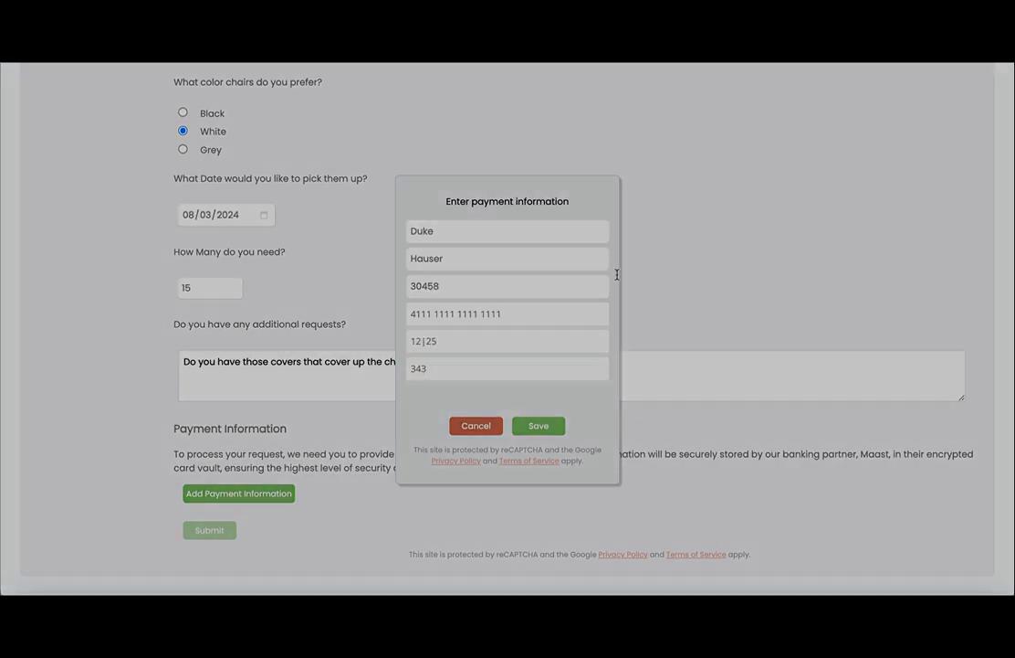